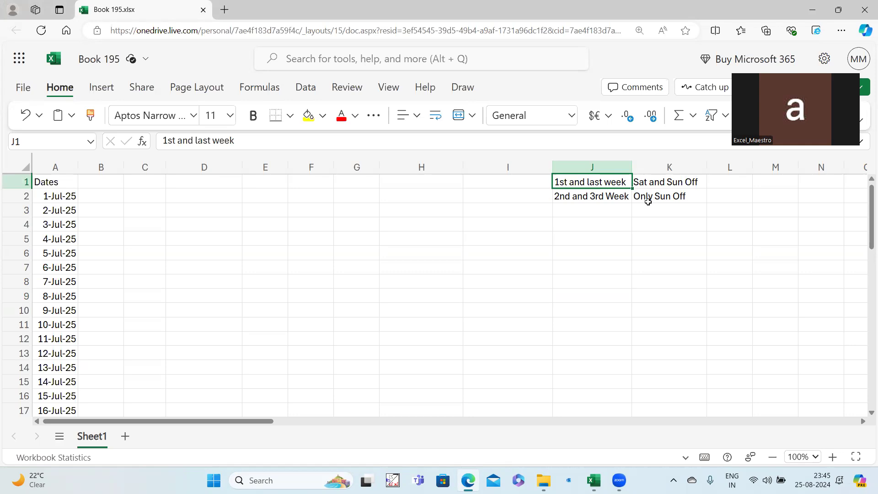
# Review the week-rule notes in J1:J2.
pyautogui.click(596, 200)
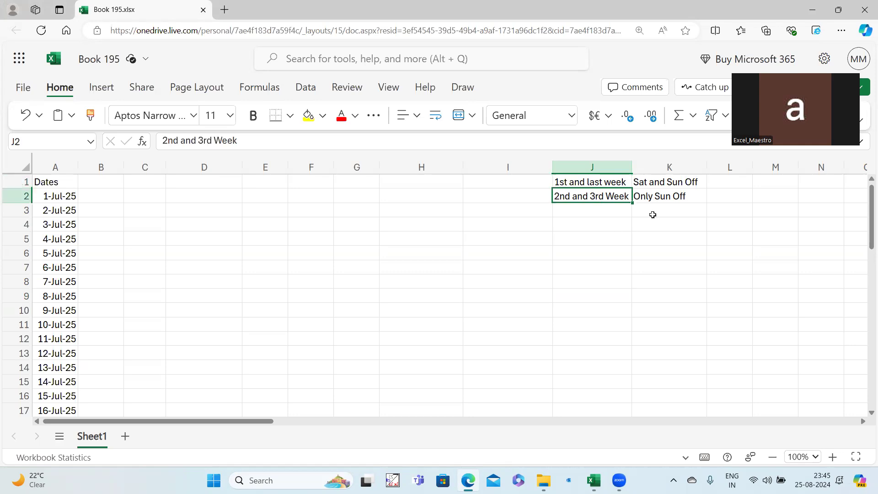
pyautogui.click(674, 198)
pyautogui.moveTo(618, 183); pyautogui.dragTo(616, 195)
# Check the Dates column, widen column B, and select the area for the week table.
pyautogui.click(66, 167)
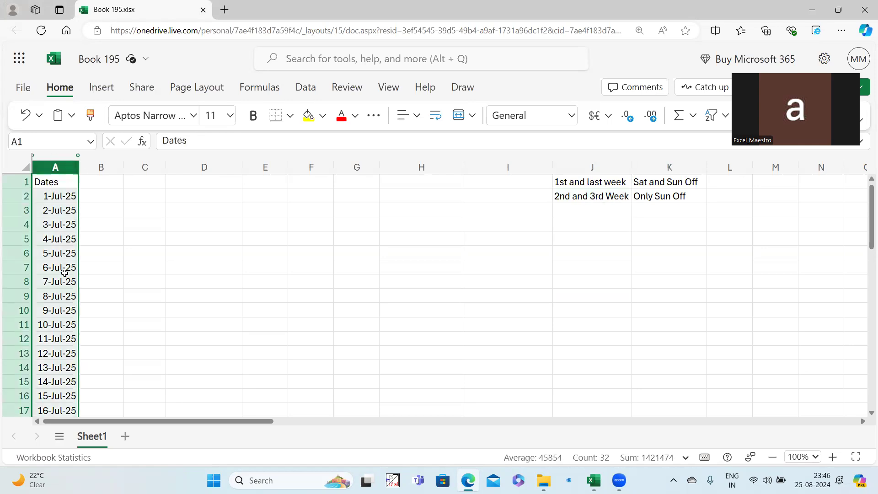
pyautogui.scroll(-7, 65, 273)
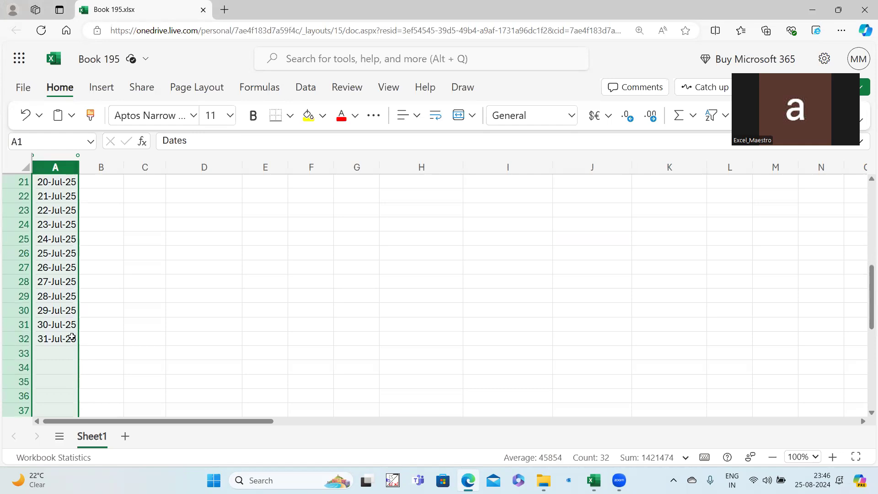
pyautogui.scroll(7, 72, 337)
pyautogui.moveTo(124, 168); pyautogui.dragTo(141, 173)
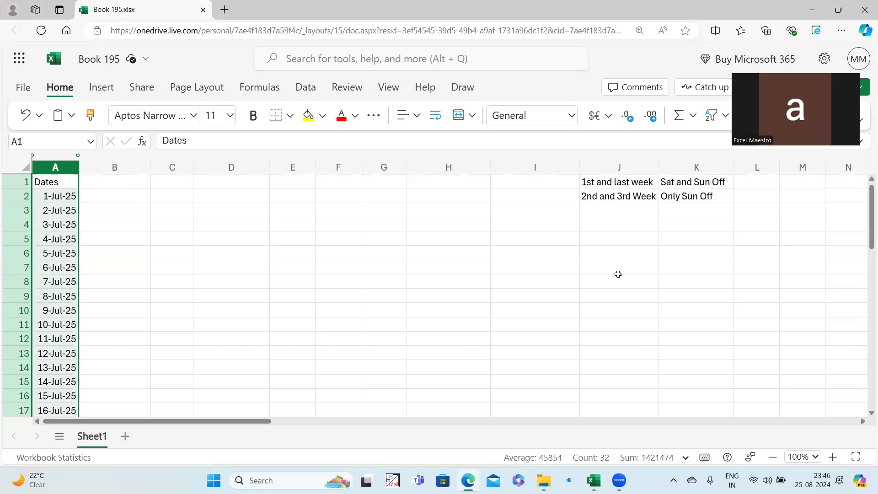
pyautogui.moveTo(634, 255); pyautogui.dragTo(692, 310)
# Enter the day ranges '1-7, '8-14, '15-21 and '22 into J6:J9.
pyautogui.click(626, 254)
pyautogui.write("'1-7")
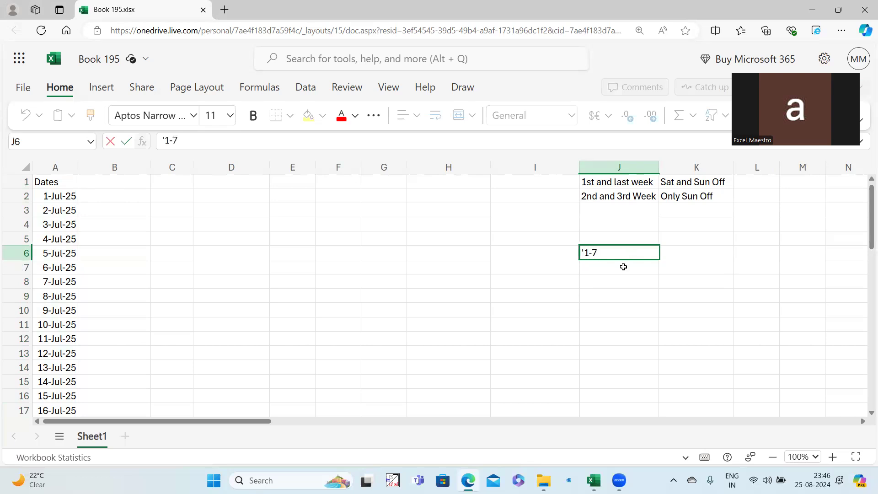
pyautogui.press('Return')
pyautogui.write("'8-14")
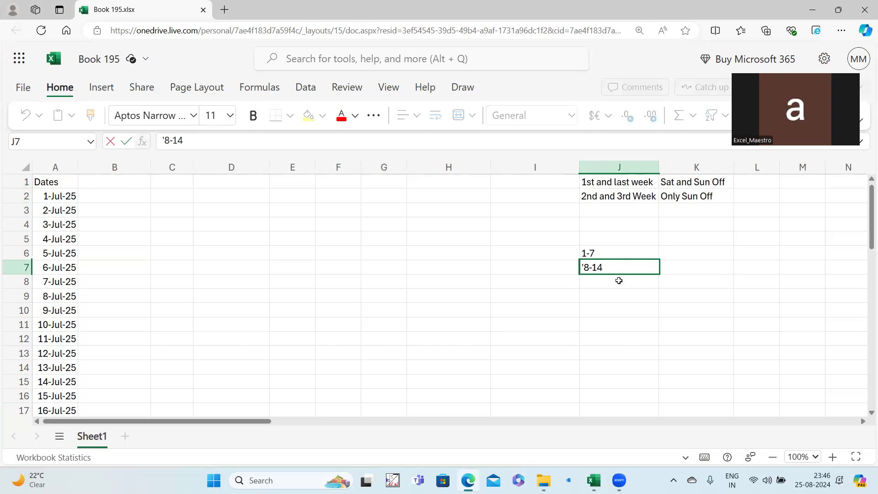
pyautogui.click(619, 280)
pyautogui.write("'15-")
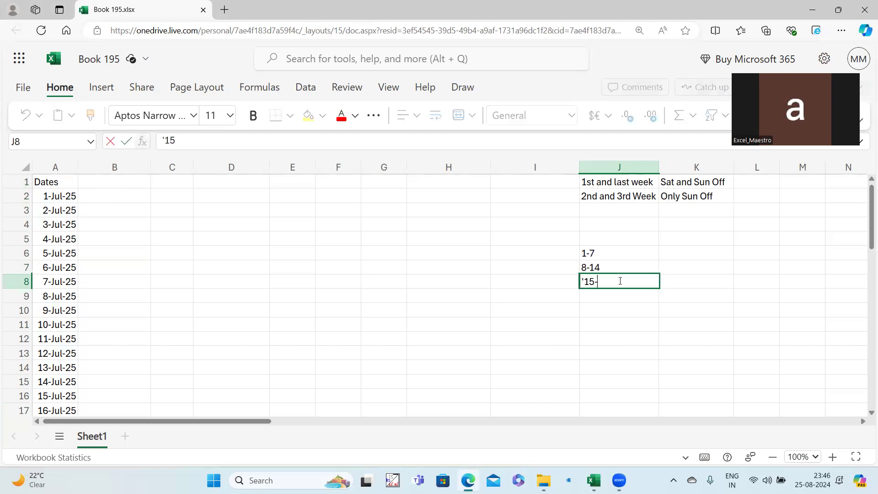
pyautogui.write('21')
pyautogui.click(607, 297)
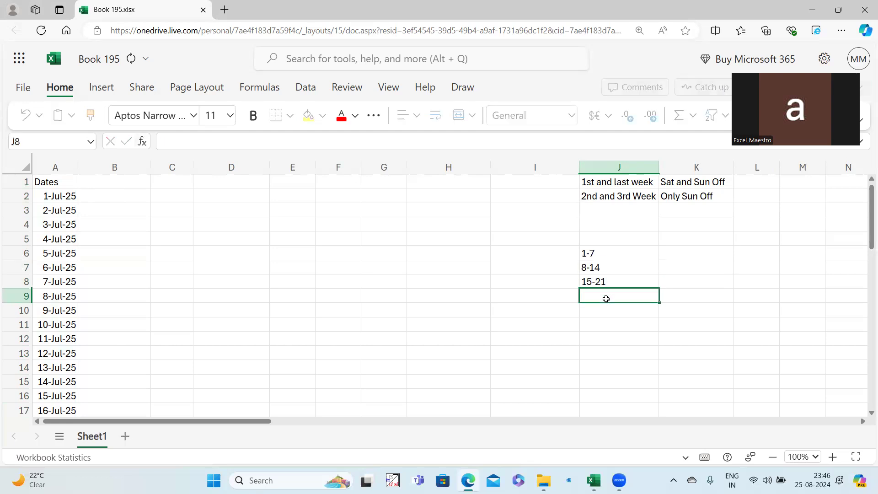
pyautogui.write("'22")
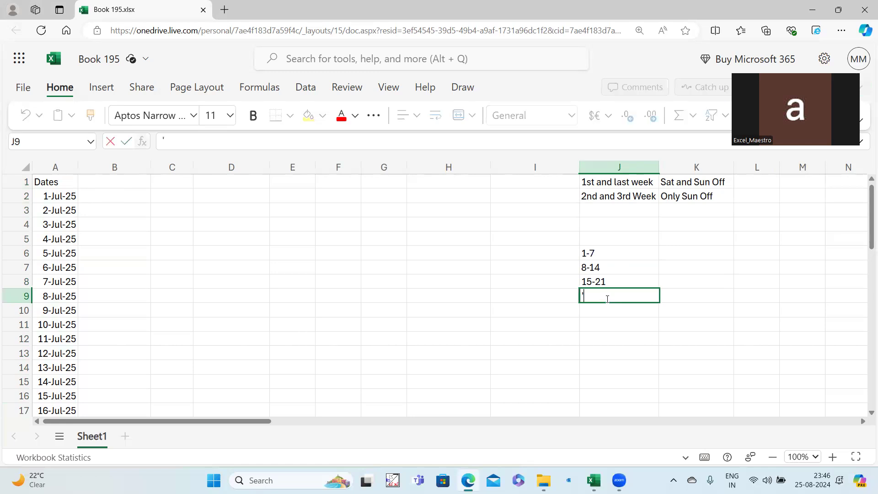
pyautogui.click(610, 326)
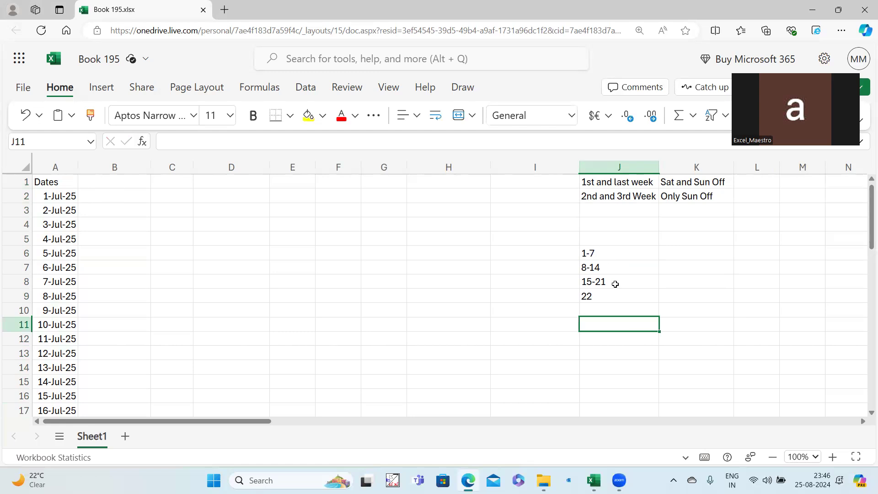
# Enter 1st Week, 2nd Week, 3rd Week and Last Week into K6:K9.
pyautogui.click(662, 255)
pyautogui.write('1st Week')
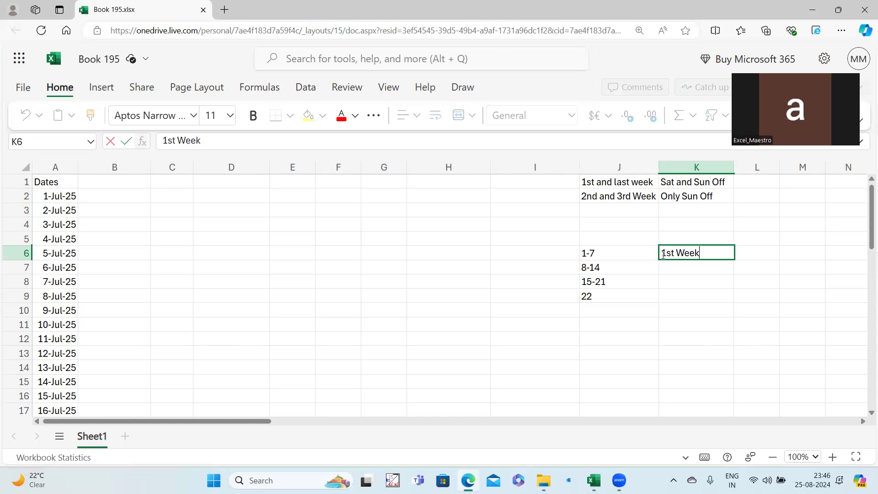
pyautogui.click(669, 265)
pyautogui.write('2')
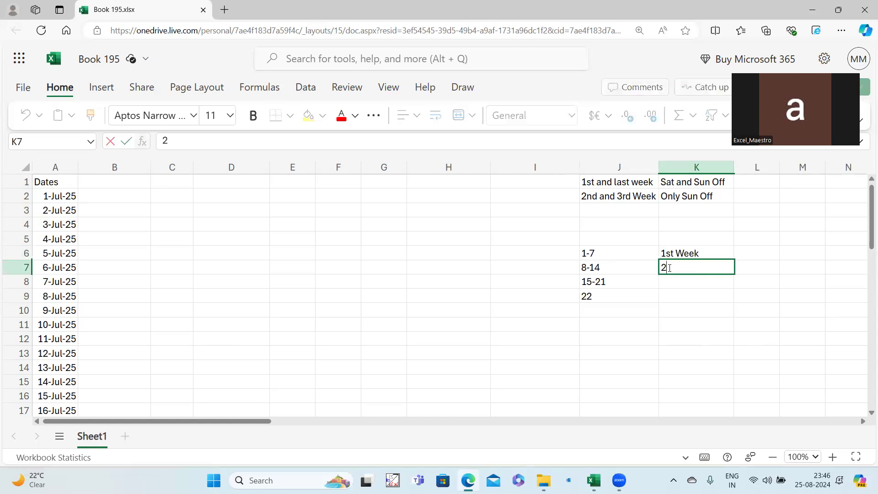
pyautogui.write('nd Week')
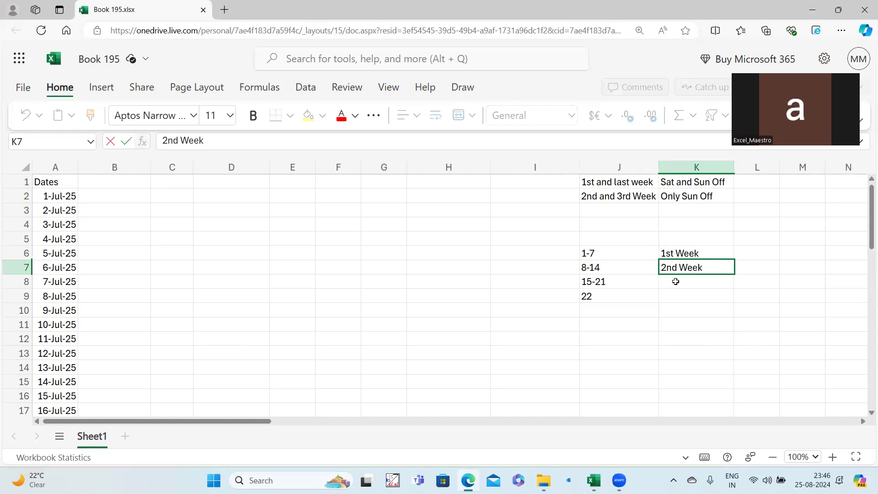
pyautogui.click(676, 282)
pyautogui.write('3rd Week')
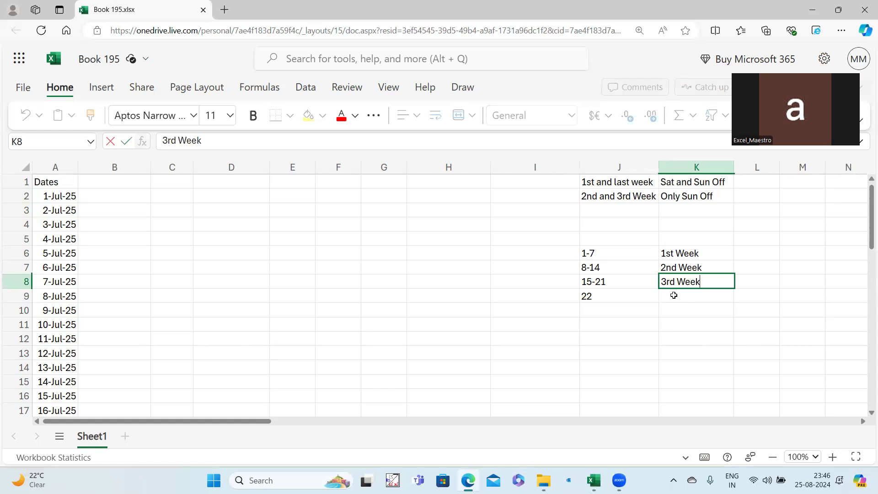
pyautogui.click(675, 295)
pyautogui.write('Last Week')
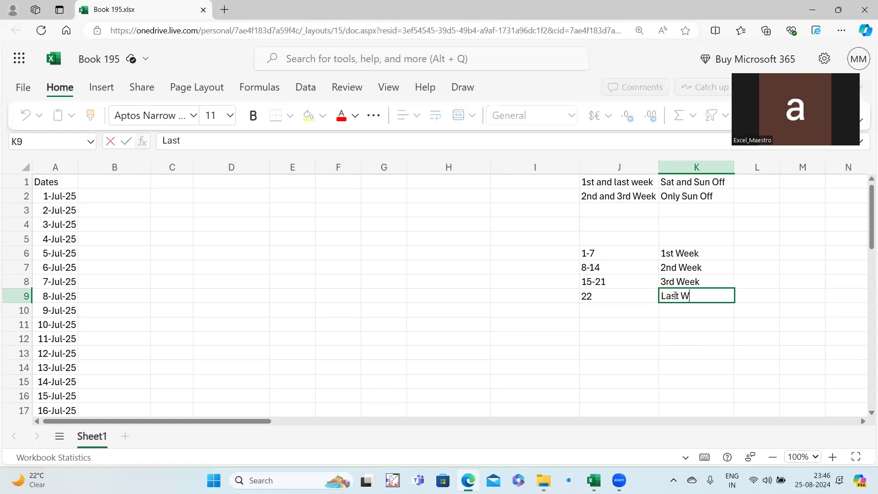
pyautogui.click(678, 363)
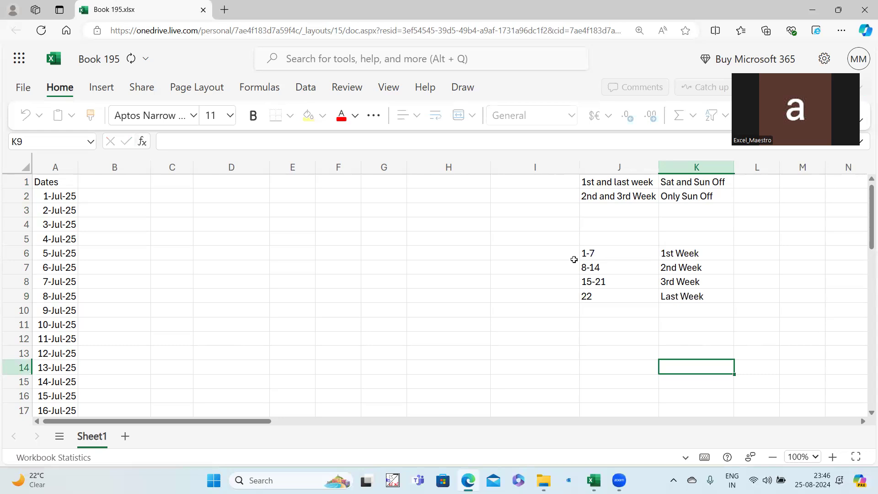
pyautogui.click(553, 255)
# Enter the starting days 1, 8, 15 and 22 into I6:I9.
pyautogui.write('1')
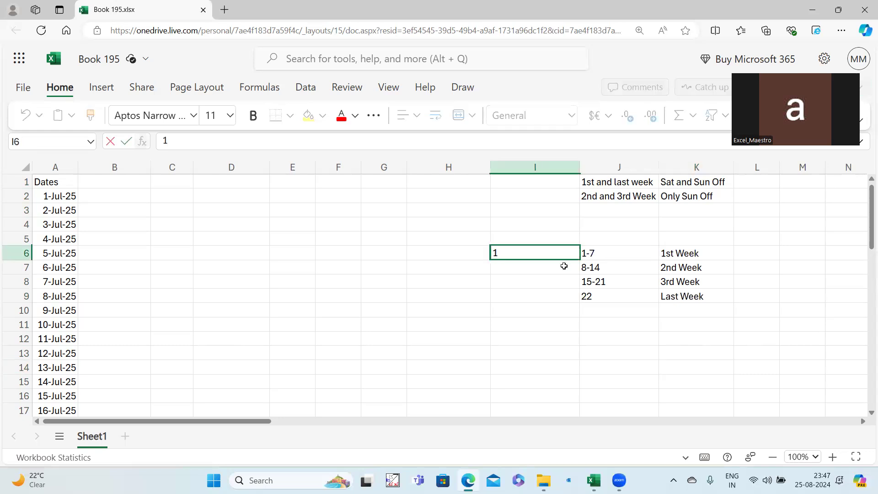
pyautogui.click(561, 270)
pyautogui.write('8')
pyautogui.click(561, 280)
pyautogui.write('15')
pyautogui.click(557, 299)
pyautogui.write('2')
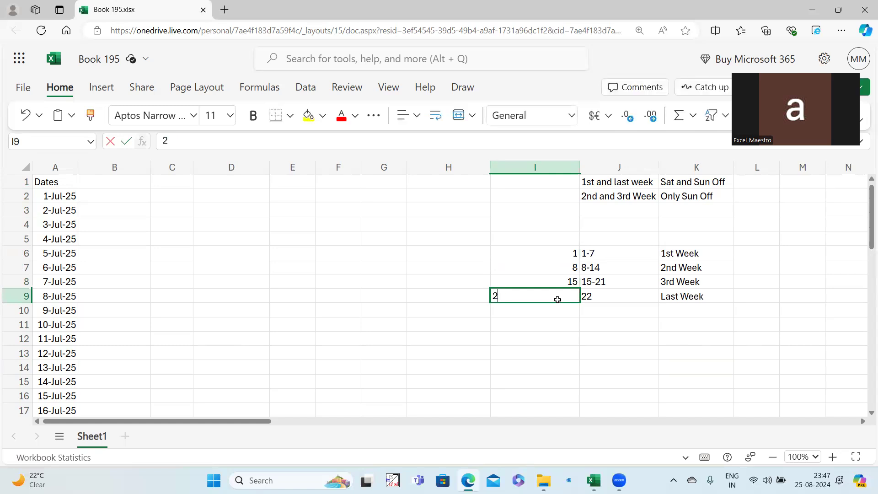
pyautogui.write('2')
pyautogui.click(562, 352)
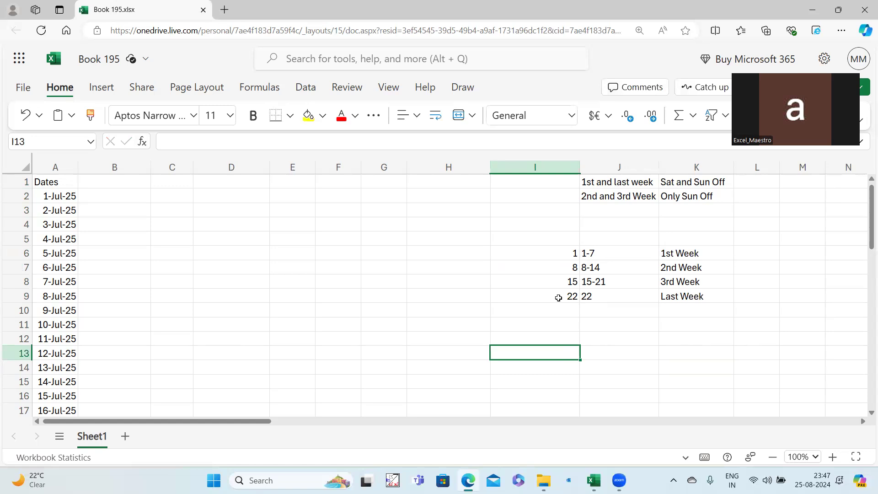
# Select the Last Week row and then the whole I6:K9 table to review it.
pyautogui.moveTo(558, 297); pyautogui.dragTo(679, 297)
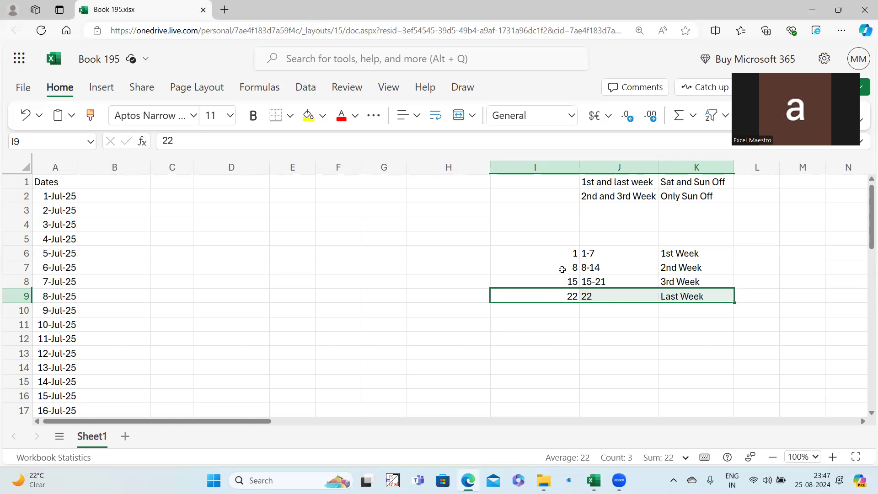
pyautogui.moveTo(564, 251); pyautogui.dragTo(681, 294)
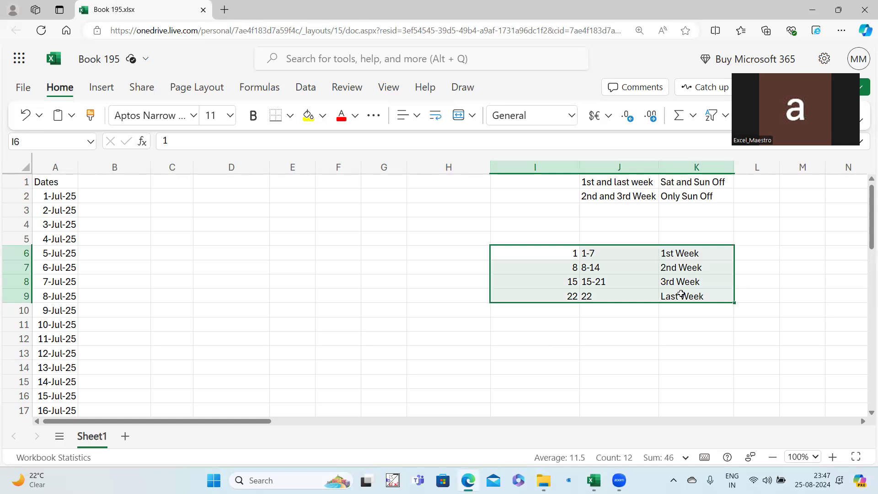
pyautogui.click(121, 185)
# Head column B 'Week' and start B2's VLOOKUP using DAY(A2).
pyautogui.write('Week')
pyautogui.press('Return')
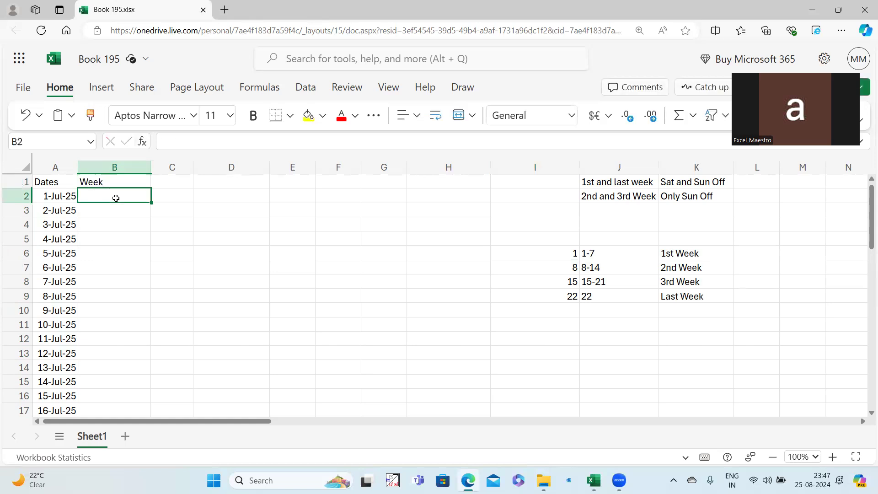
pyautogui.write('=vlo')
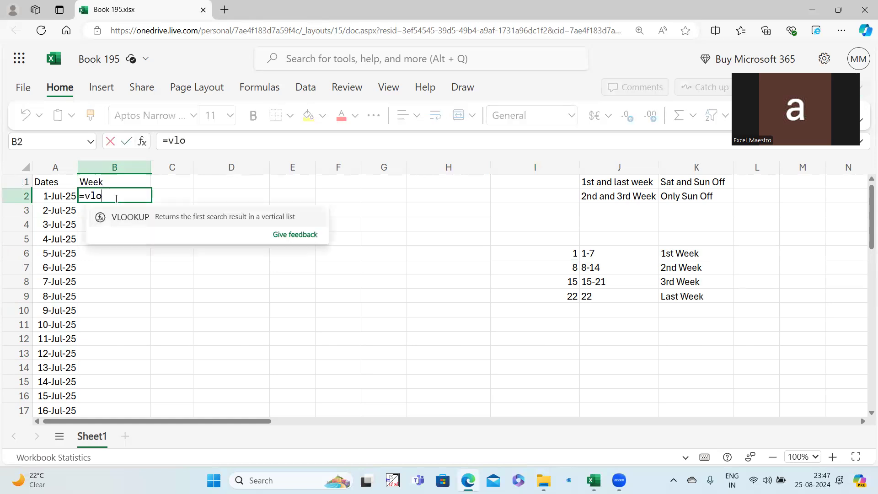
pyautogui.click(134, 218)
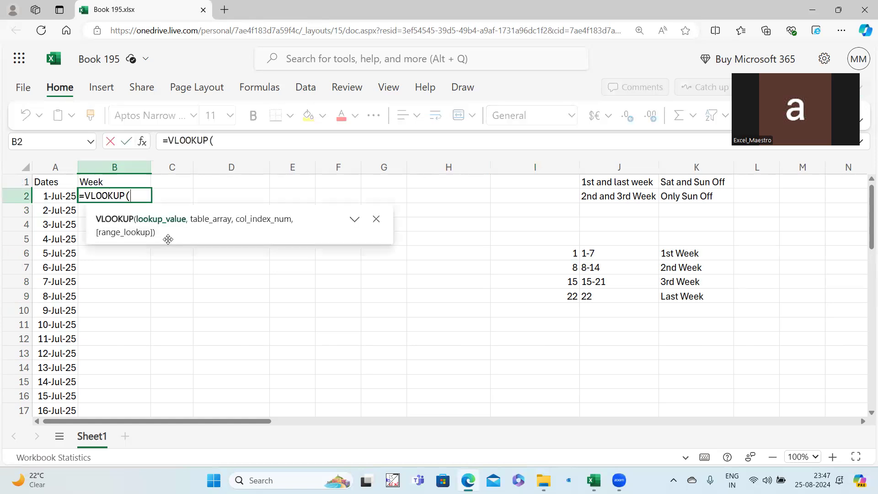
pyautogui.write('day(')
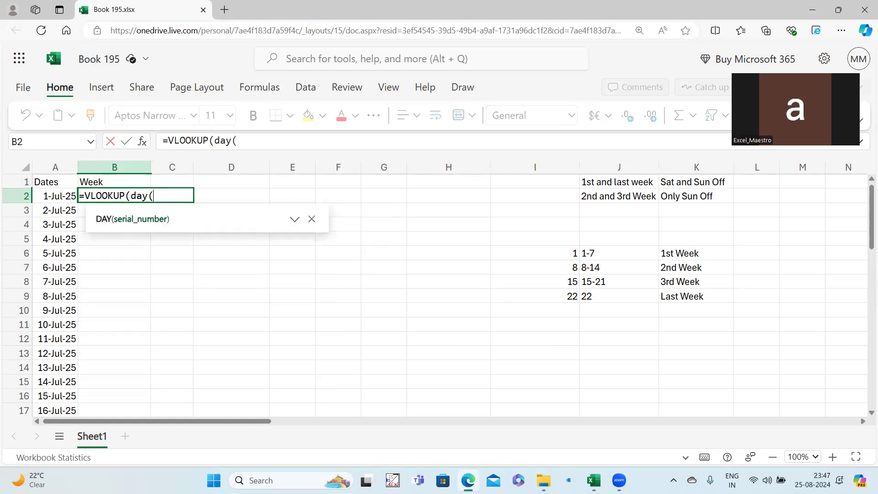
pyautogui.click(64, 196)
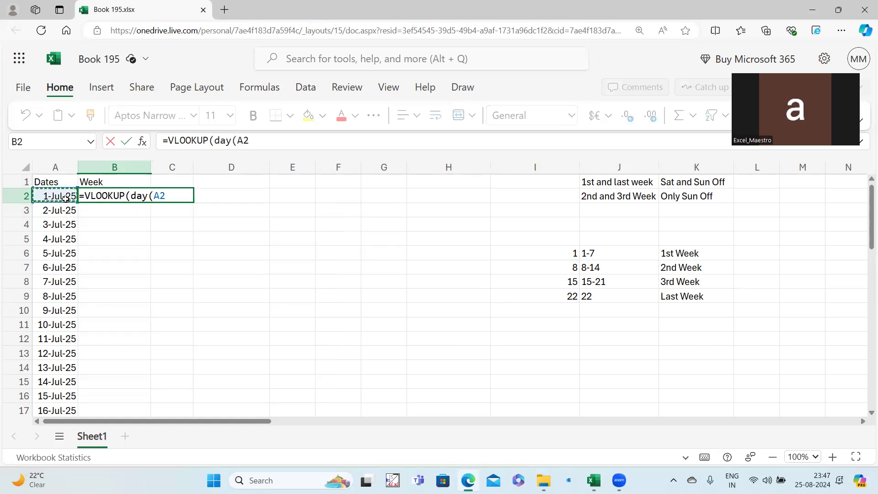
pyautogui.write('),')
# Complete B2 as =VLOOKUP(DAY(A2),$I$6:$K$9,3), correcting the lookup range reference.
pyautogui.moveTo(569, 255); pyautogui.dragTo(665, 287)
pyautogui.click(668, 291)
pyautogui.moveTo(560, 253); pyautogui.dragTo(718, 297)
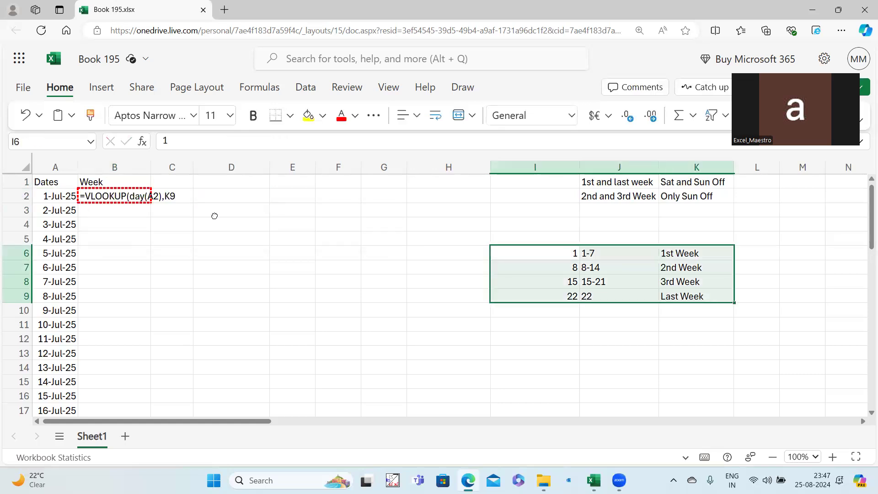
pyautogui.click(113, 200)
pyautogui.click(263, 140)
pyautogui.press('Delete')
pyautogui.press('Delete')
pyautogui.moveTo(541, 257); pyautogui.dragTo(666, 293)
pyautogui.press('F4')
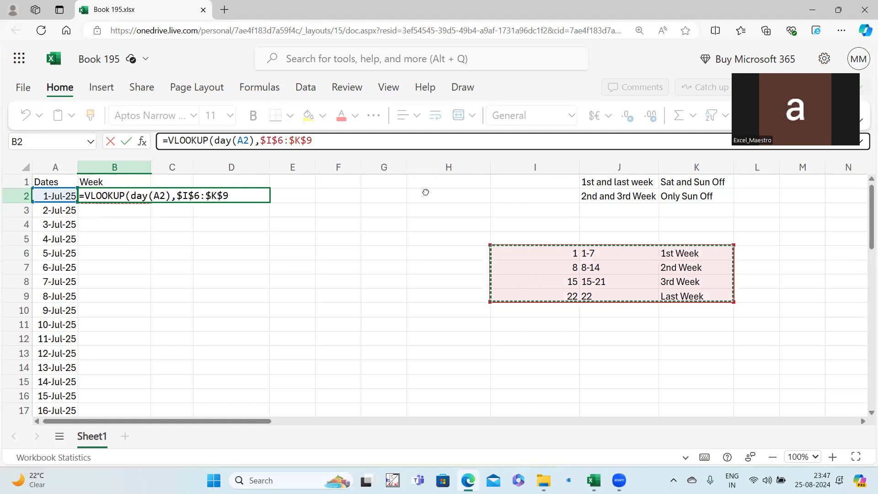
pyautogui.write(',3)')
pyautogui.press('Return')
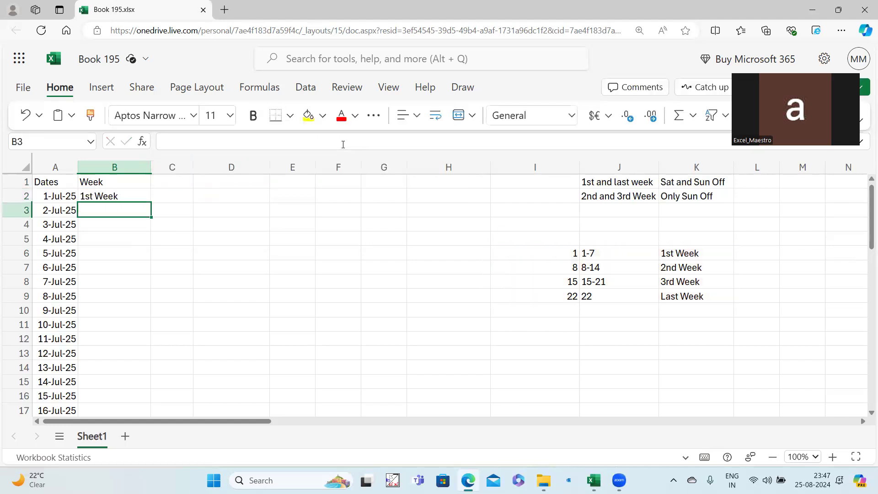
# Fill the Week formula down all dates and resize columns B and C.
pyautogui.click(124, 196)
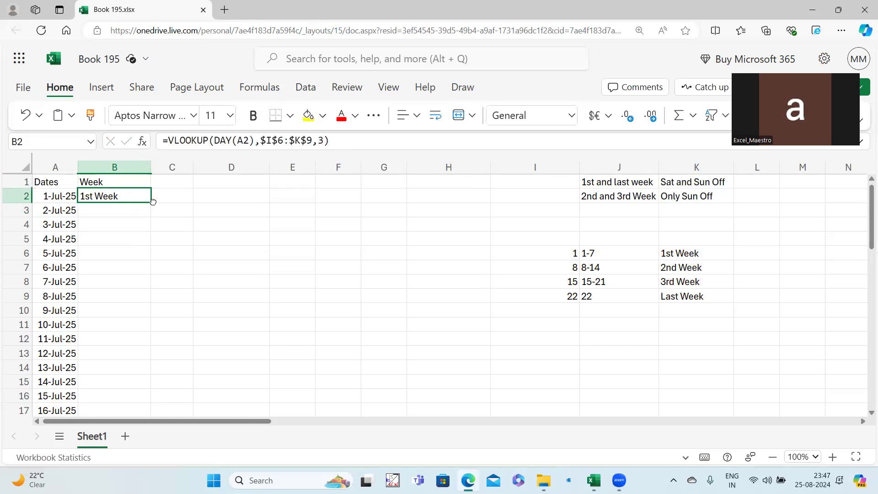
pyautogui.doubleClick(151, 203)
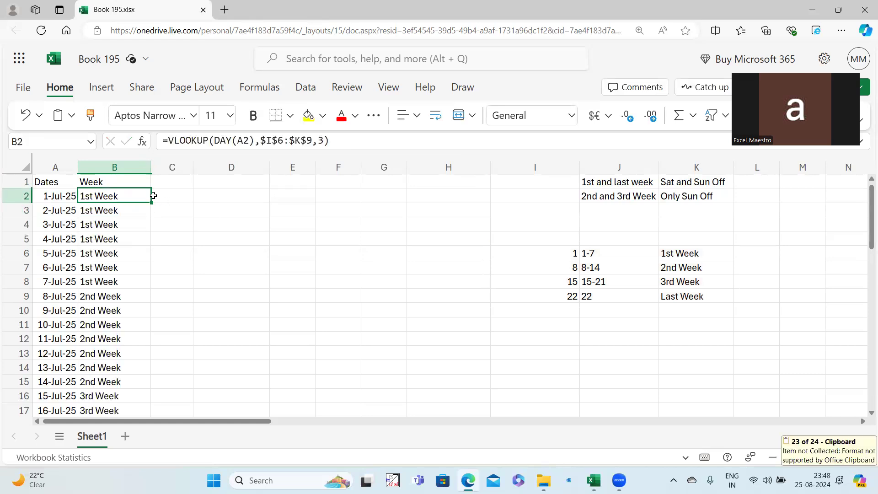
pyautogui.moveTo(149, 170); pyautogui.dragTo(144, 171)
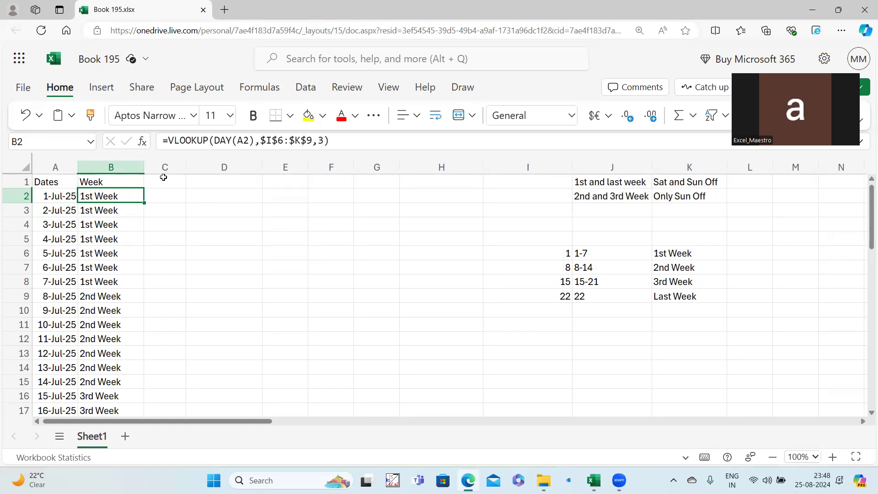
pyautogui.moveTo(186, 167); pyautogui.dragTo(204, 168)
# Type the header 'Weekday' in C1.
pyautogui.click(178, 178)
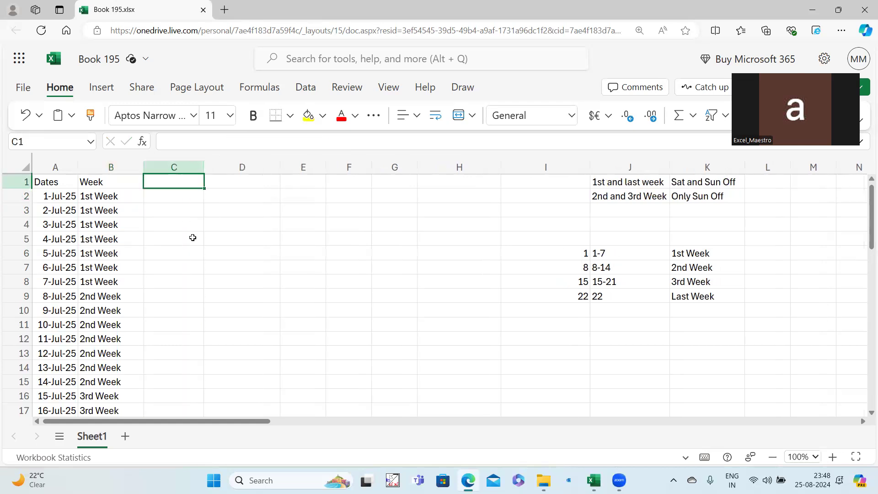
pyautogui.write('D')
pyautogui.press('BackSpace')
pyautogui.write('Weekday')
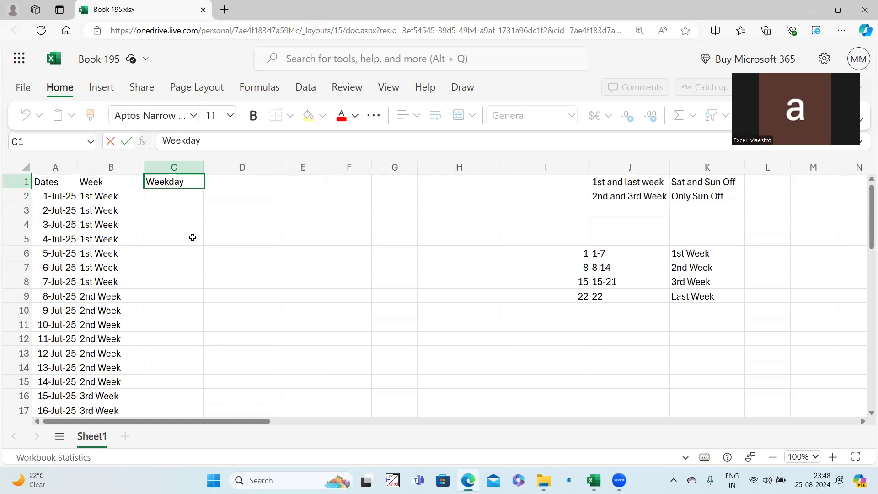
pyautogui.click(224, 287)
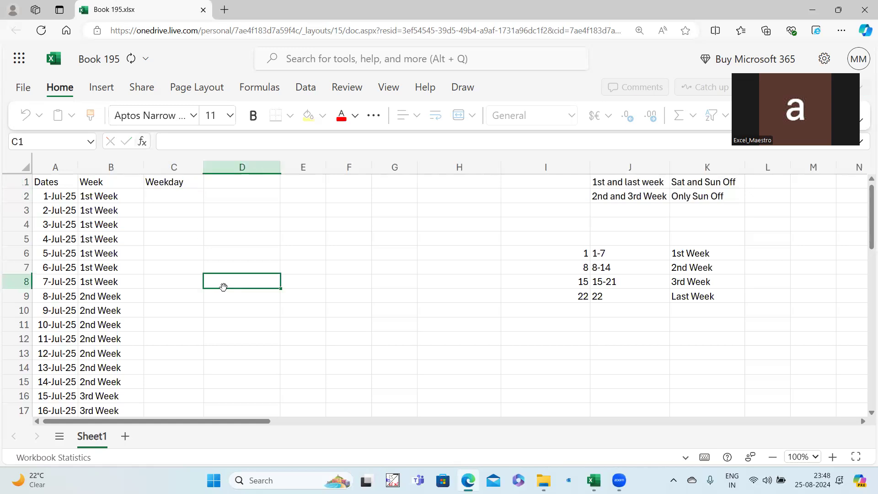
# Review the 1st/last week and 2nd/3rd Week rule notes in column J.
pyautogui.click(619, 184)
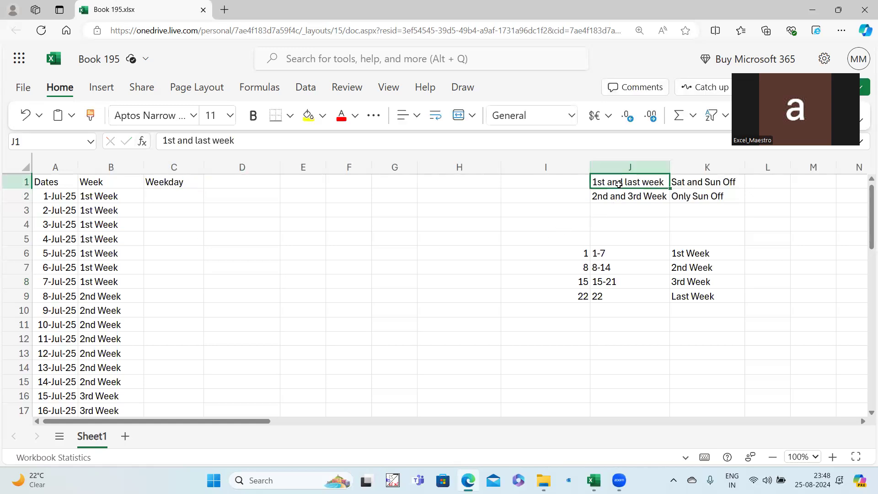
pyautogui.click(613, 197)
pyautogui.moveTo(680, 196); pyautogui.dragTo(654, 194)
pyautogui.click(653, 186)
pyautogui.click(641, 207)
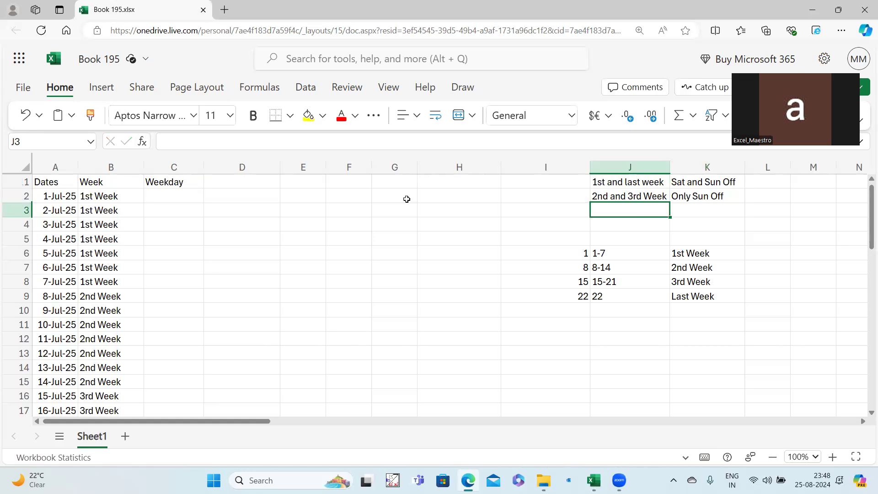
# Enter =WEEKDAY(A2,2) in C2 and fill it down all dates.
pyautogui.click(179, 197)
pyautogui.write('=week')
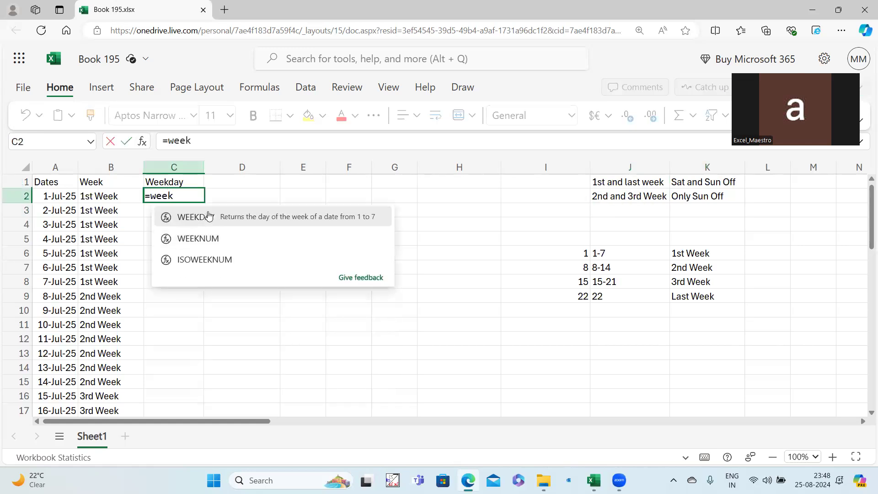
pyautogui.click(208, 215)
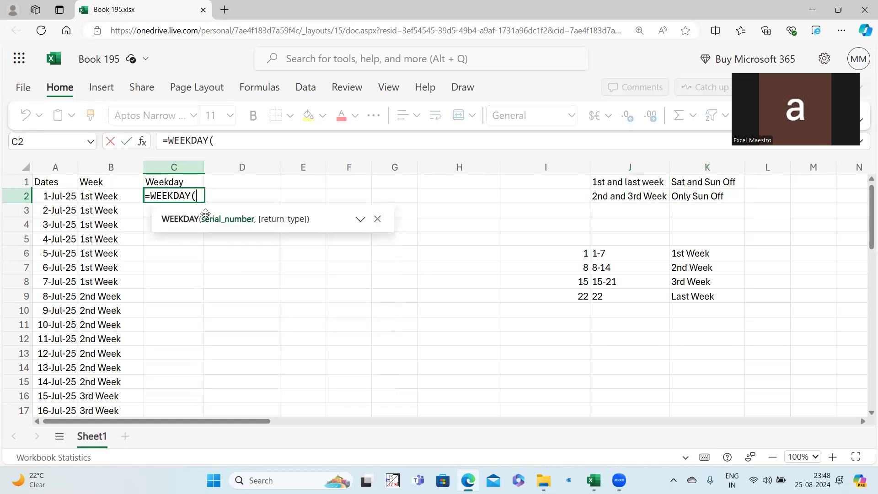
pyautogui.click(57, 196)
pyautogui.write(',')
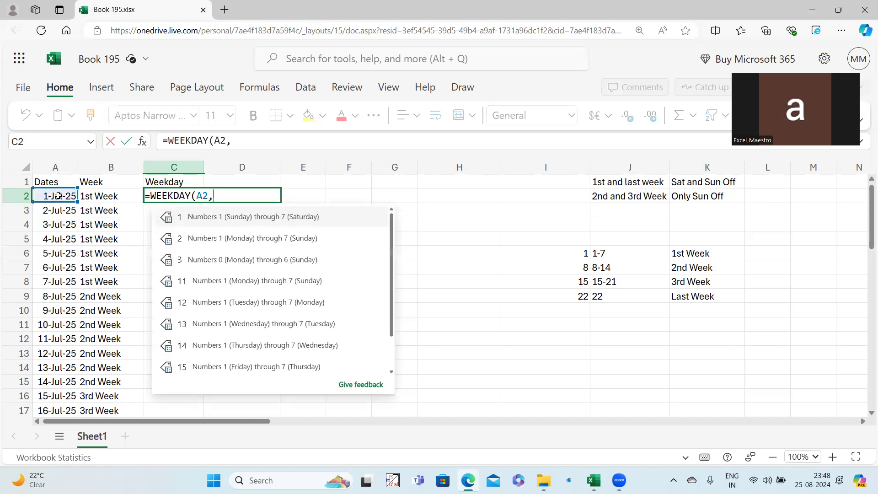
pyautogui.write('5')
pyautogui.write('2')
pyautogui.write(')')
pyautogui.press('Return')
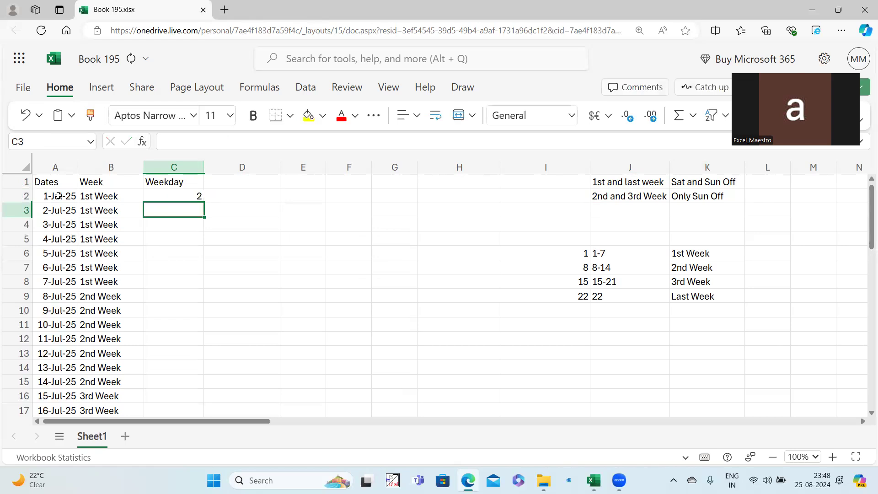
pyautogui.click(172, 198)
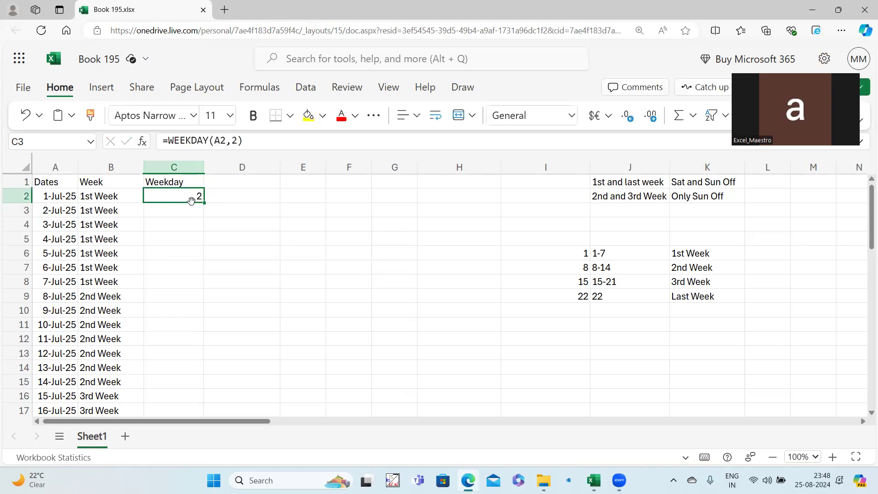
pyautogui.doubleClick(204, 203)
# Narrow column C and type the header 'Status' in D1.
pyautogui.moveTo(204, 168); pyautogui.dragTo(193, 175)
pyautogui.click(231, 181)
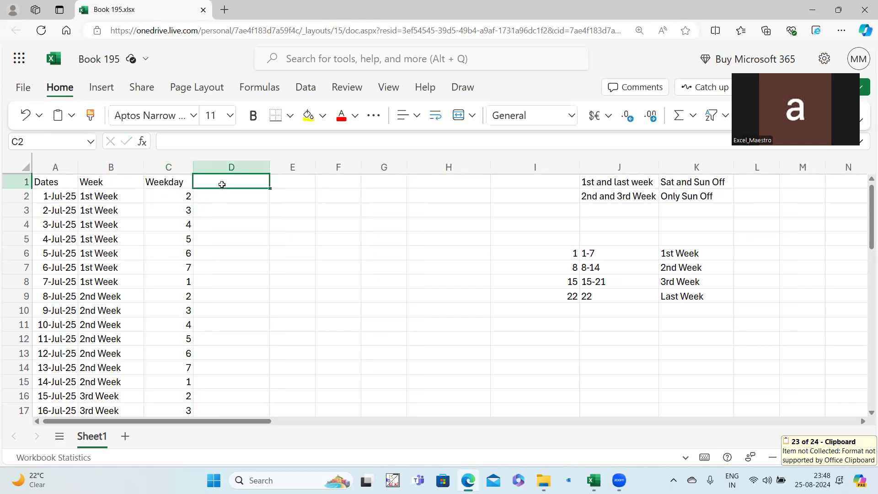
pyautogui.write('Status')
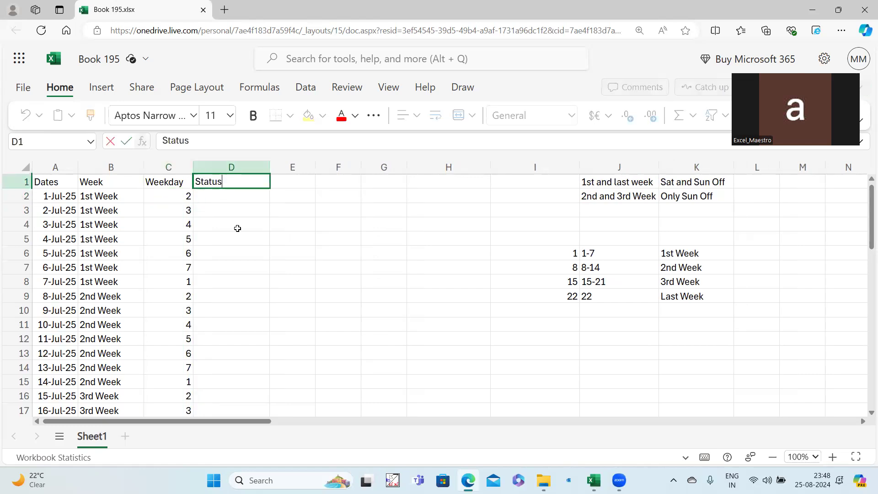
pyautogui.click(237, 228)
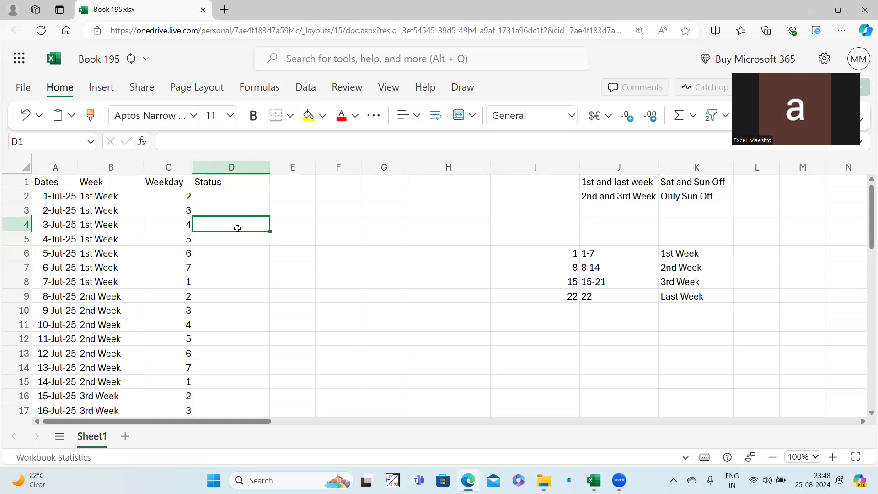
# Start D2 with =and(or(B2="1st Week",B2="Last Week").
pyautogui.click(238, 194)
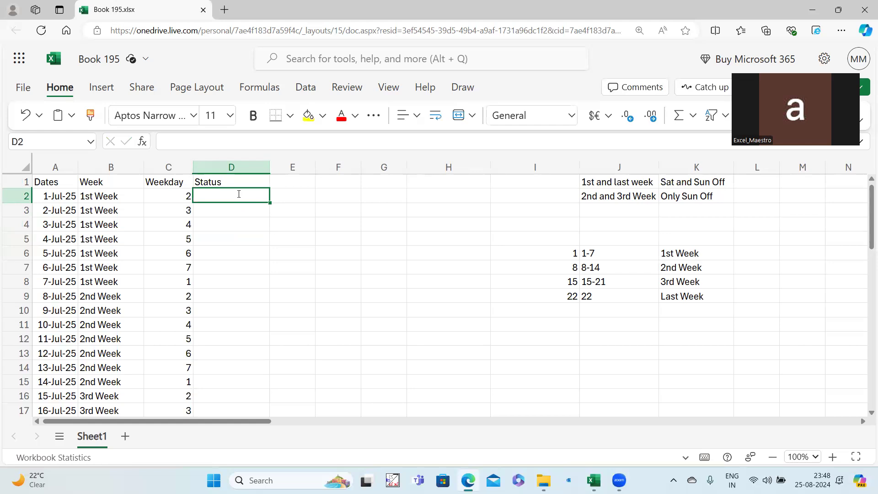
pyautogui.write('=and(')
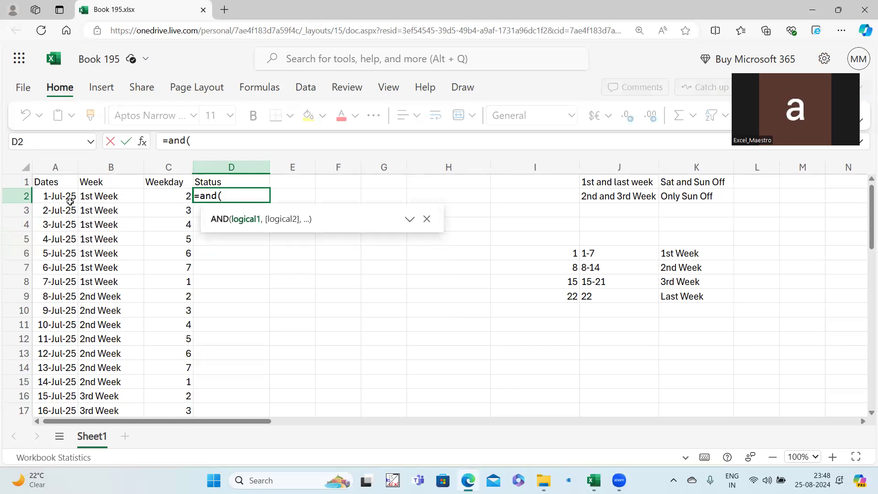
pyautogui.write('or(')
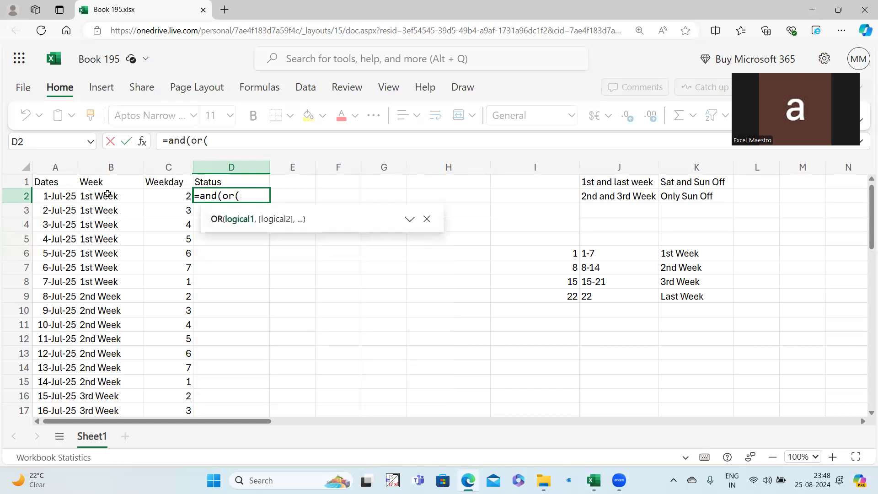
pyautogui.click(107, 195)
pyautogui.write('=')
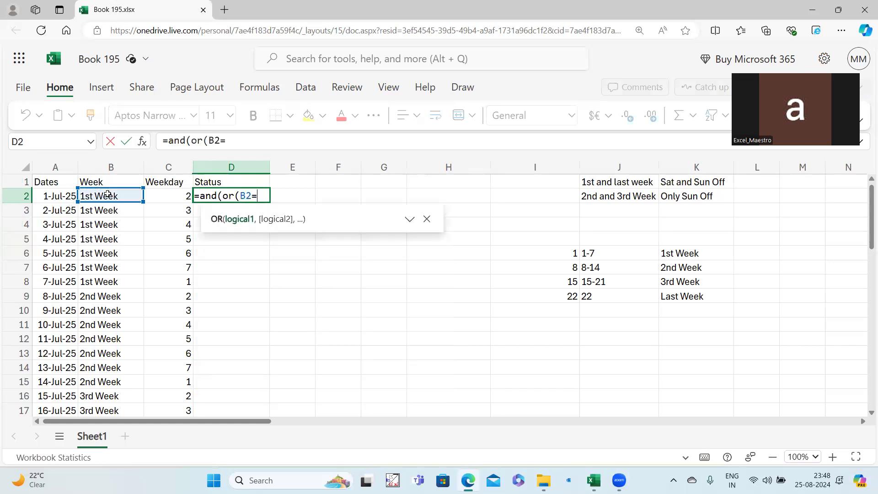
pyautogui.write('"1st W')
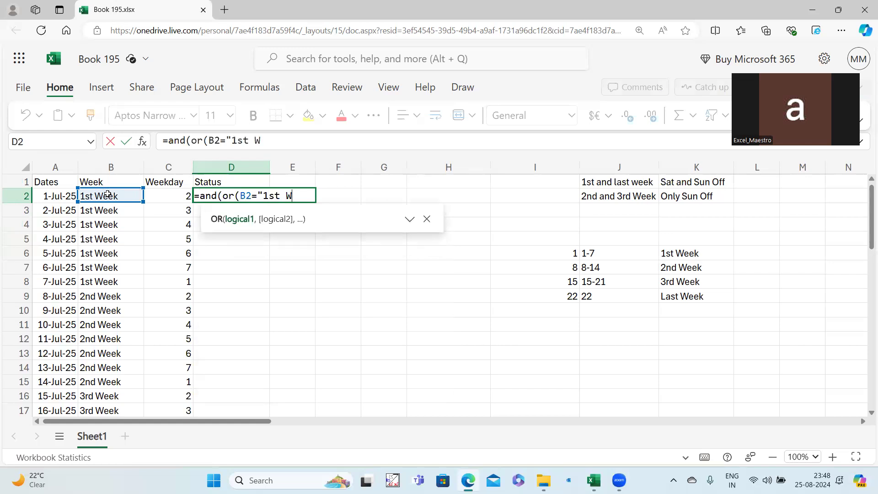
pyautogui.write('eek",')
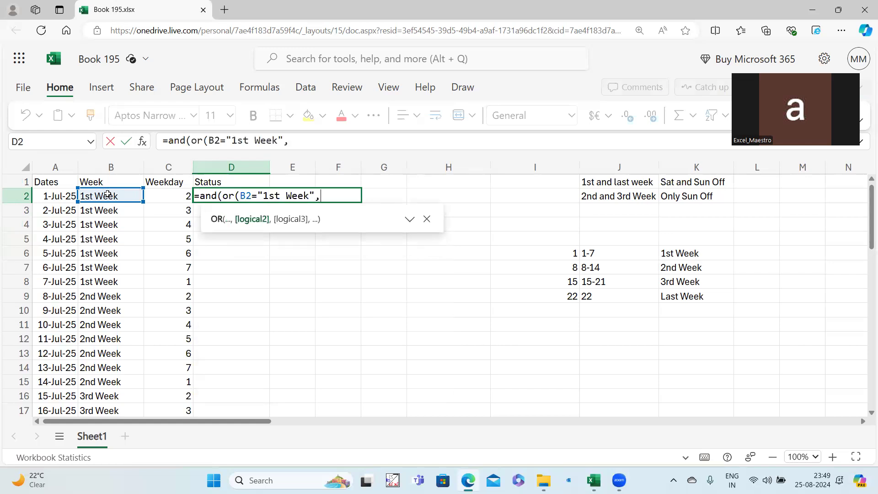
pyautogui.click(108, 195)
pyautogui.write('=')
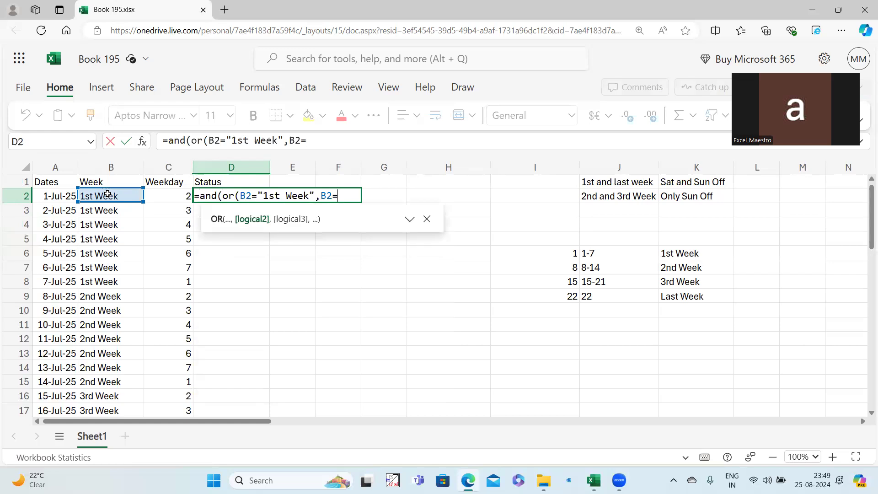
pyautogui.write('"Last W')
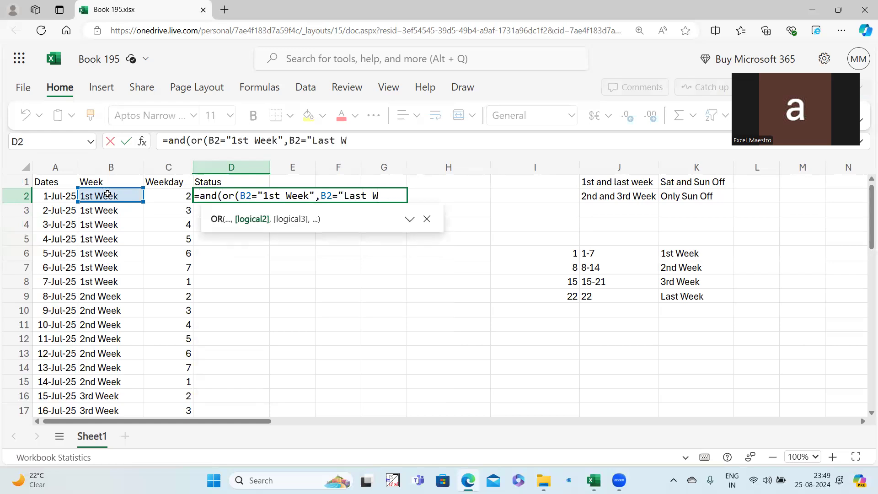
pyautogui.write('eek")')
# Finish D2's condition with WEEKDAY(A2,2)>=5, fixing the mistyped threshold.
pyautogui.click(408, 142)
pyautogui.write(',')
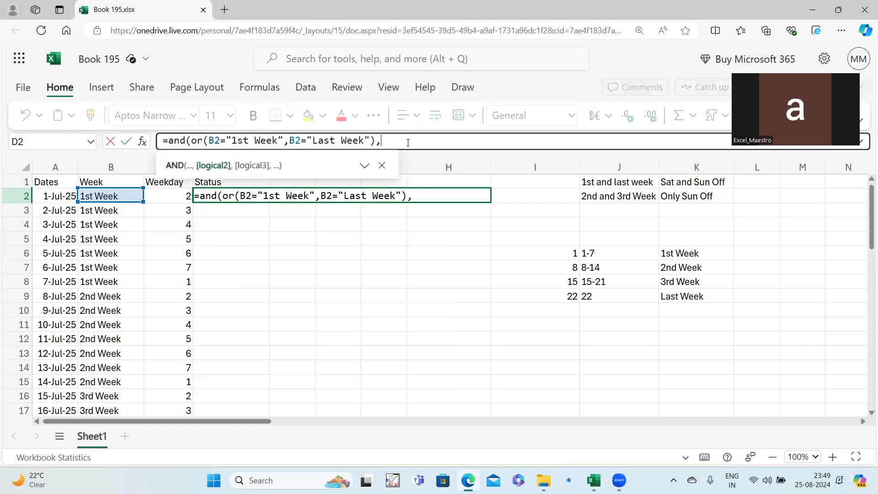
pyautogui.write('week')
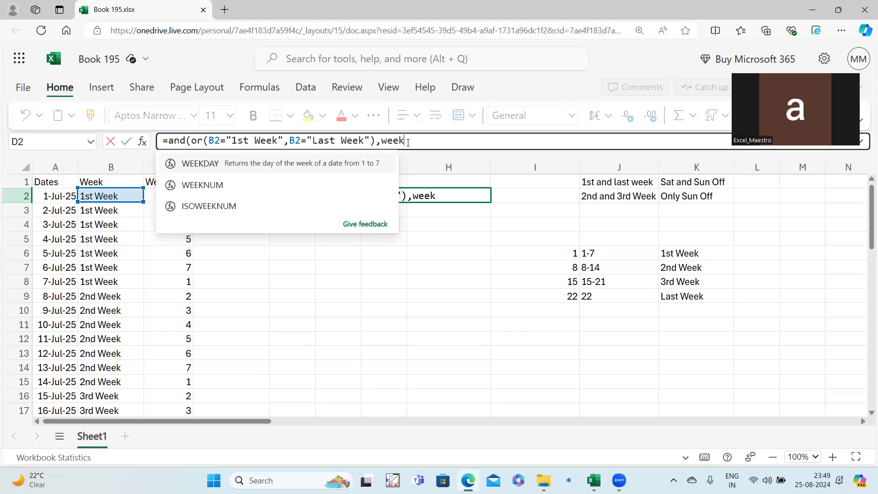
pyautogui.click(53, 197)
pyautogui.write(',2)>=6')
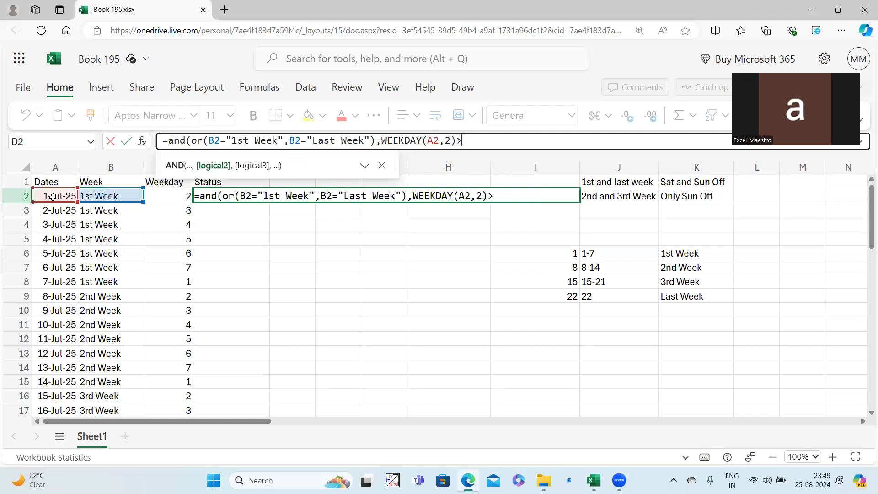
pyautogui.press('BackSpace')
pyautogui.write('5')
pyautogui.write(',')
pyautogui.press('BackSpace')
pyautogui.write(')')
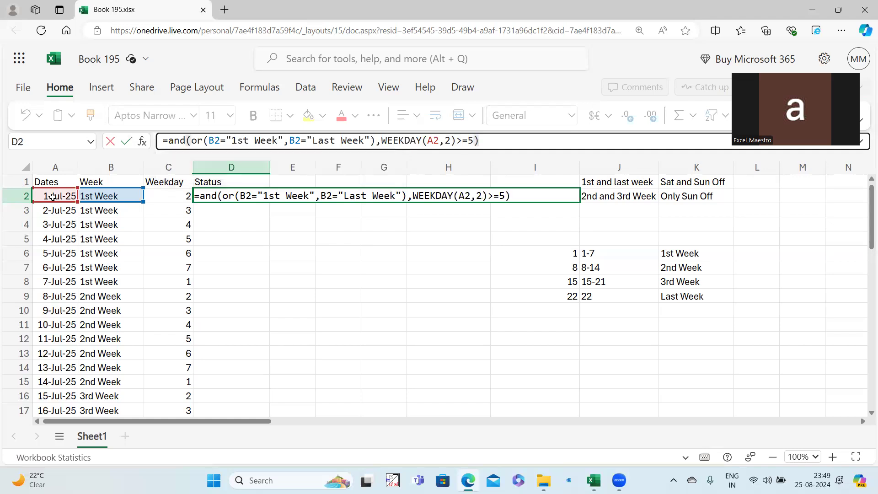
# Wrap D2's test in IF returning "Weekend" when true.
pyautogui.click(170, 142)
pyautogui.write('if(')
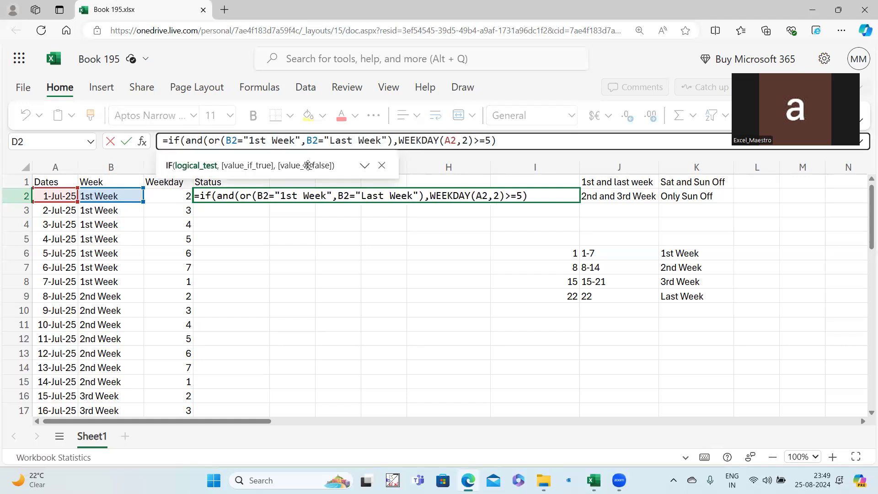
pyautogui.click(508, 141)
pyautogui.write(',"Weeke')
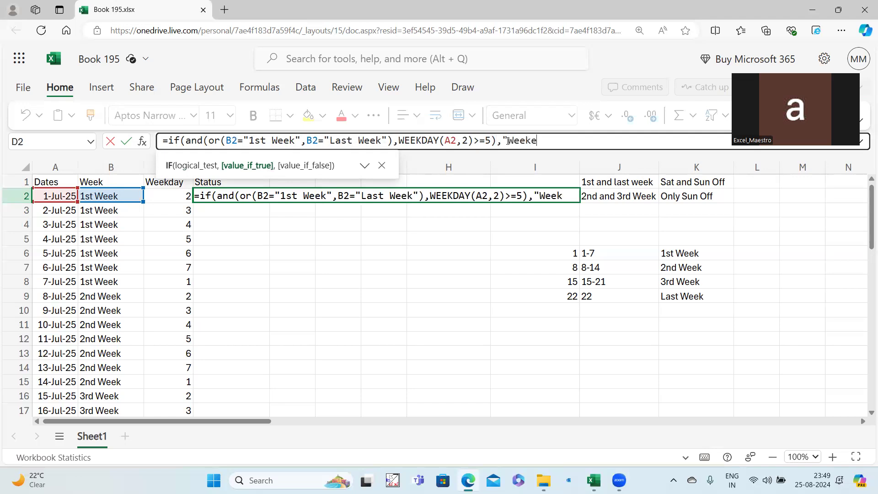
pyautogui.write('nd",')
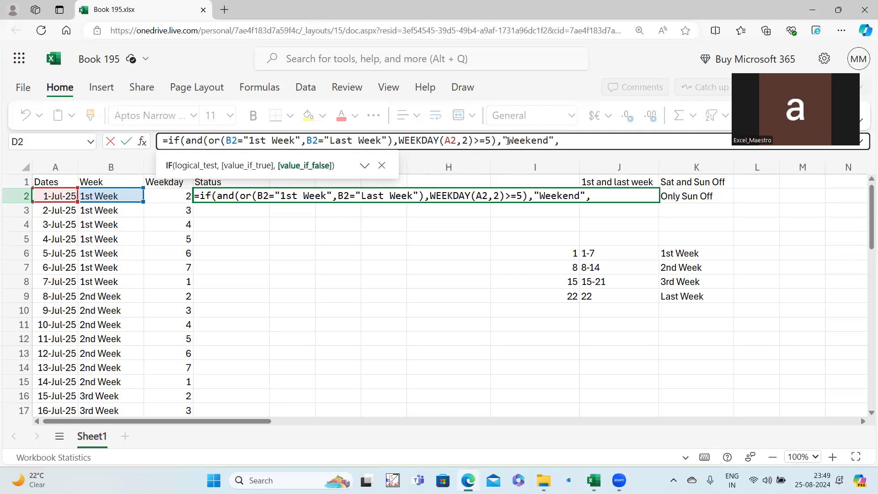
# Copy the AND(OR(...)) condition, paste it as the next argument, and expand the formula bar.
pyautogui.moveTo(553, 138); pyautogui.dragTo(187, 140)
pyautogui.hotkey('ctrl', 'c')
pyautogui.click(564, 138)
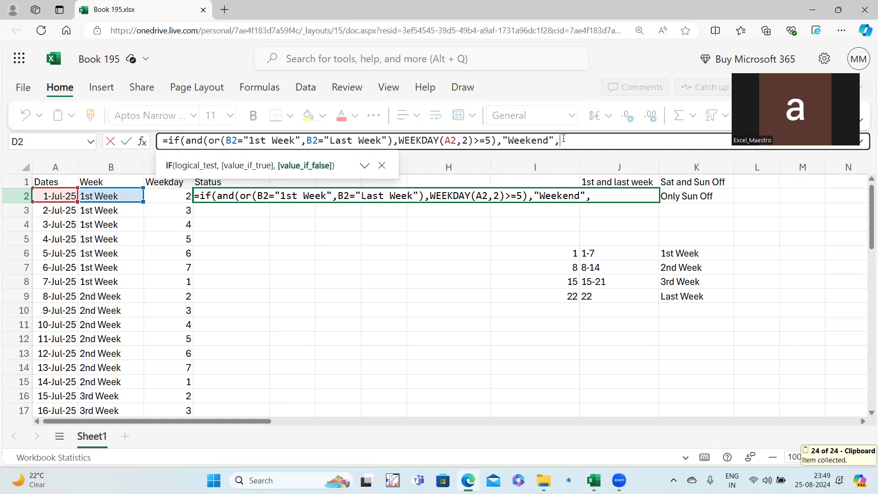
pyautogui.write(',')
pyautogui.hotkey('ctrl', 'v')
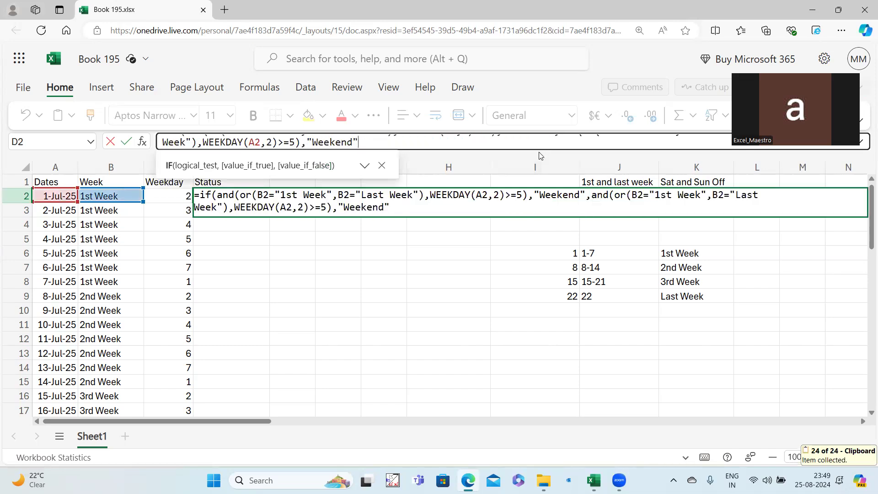
pyautogui.moveTo(534, 149); pyautogui.dragTo(526, 228)
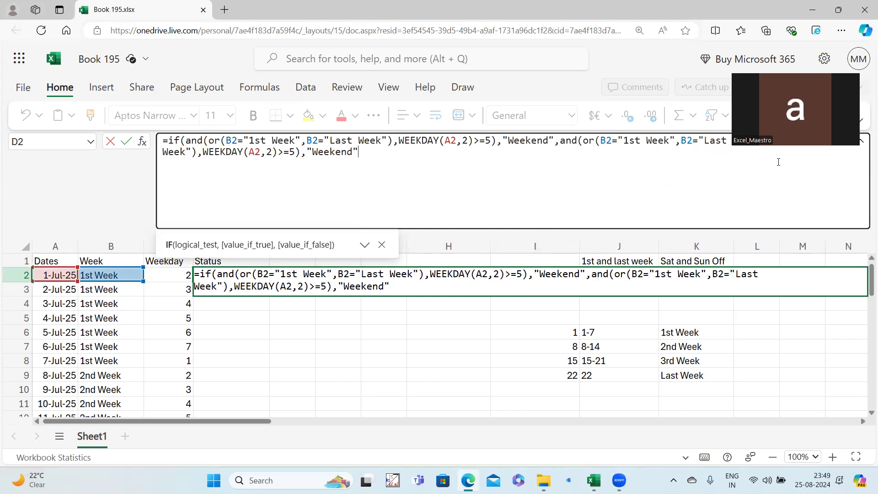
# Change the copied condition to test 2nd Week or 3rd Week with weekday =7.
pyautogui.click(639, 141)
pyautogui.press('BackSpace')
pyautogui.press('BackSpace')
pyautogui.press('BackSpace')
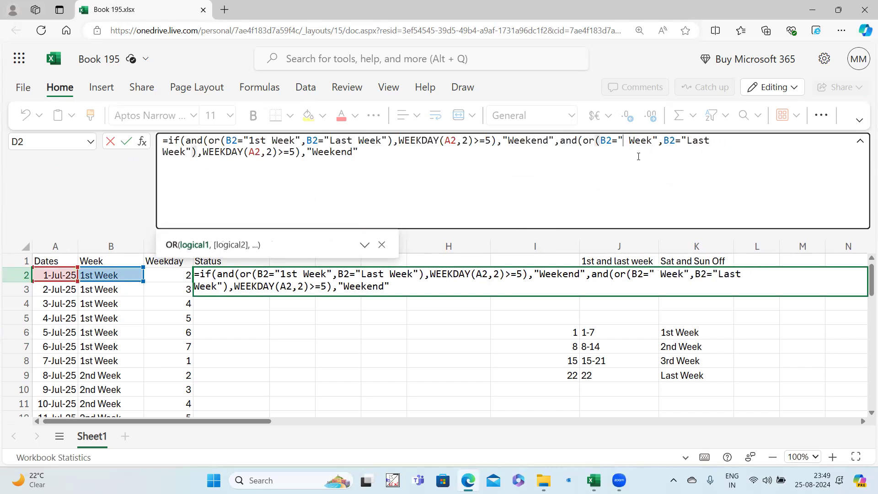
pyautogui.write('2nd')
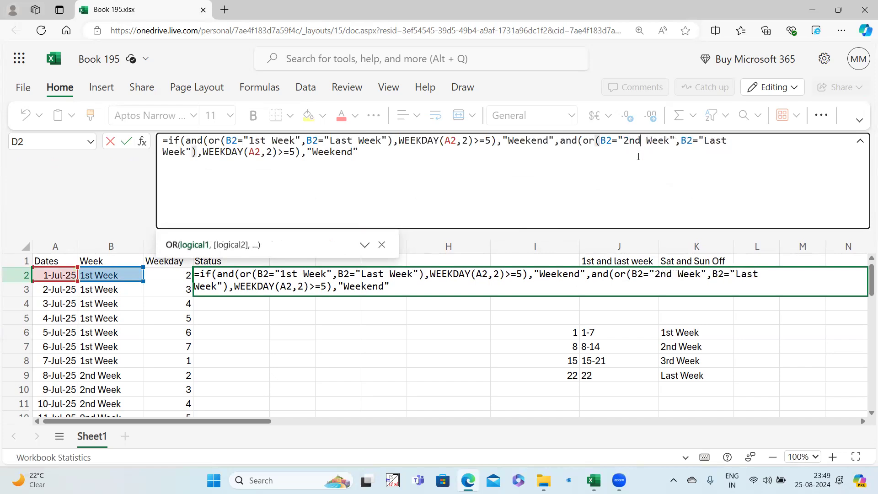
pyautogui.moveTo(705, 141); pyautogui.dragTo(726, 141)
pyautogui.write('3rd')
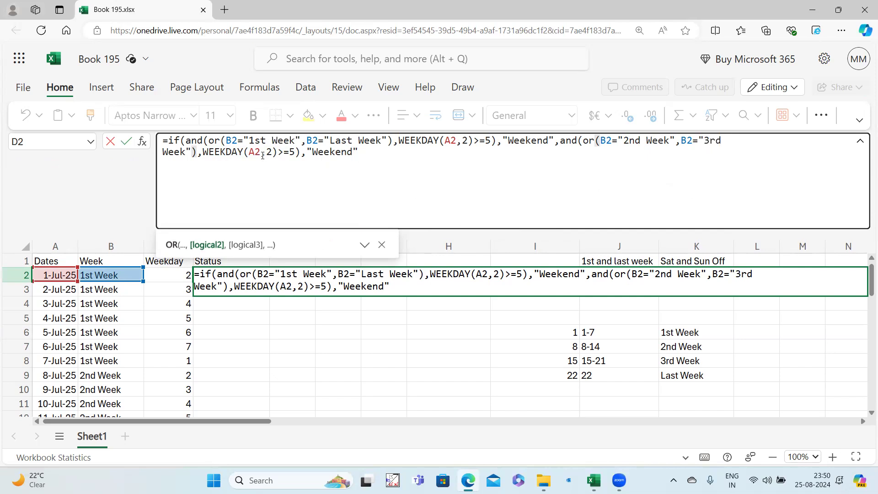
pyautogui.click(291, 151)
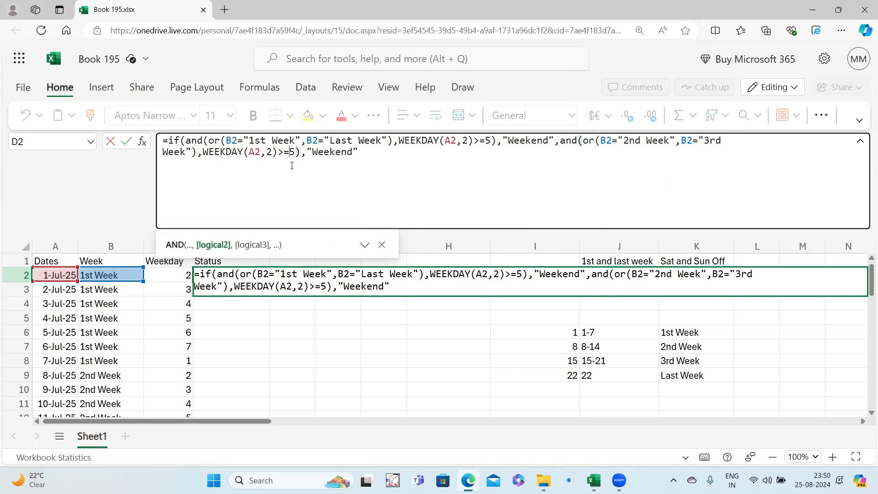
pyautogui.press('BackSpace')
pyautogui.press('BackSpace')
pyautogui.write('=E2')
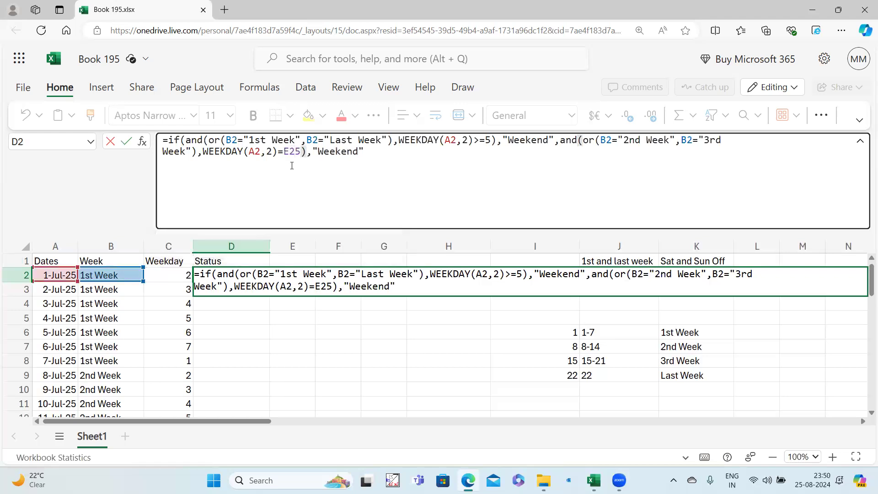
pyautogui.press('BackSpace')
pyautogui.press('BackSpace')
pyautogui.press('BackSpace')
pyautogui.write('7')
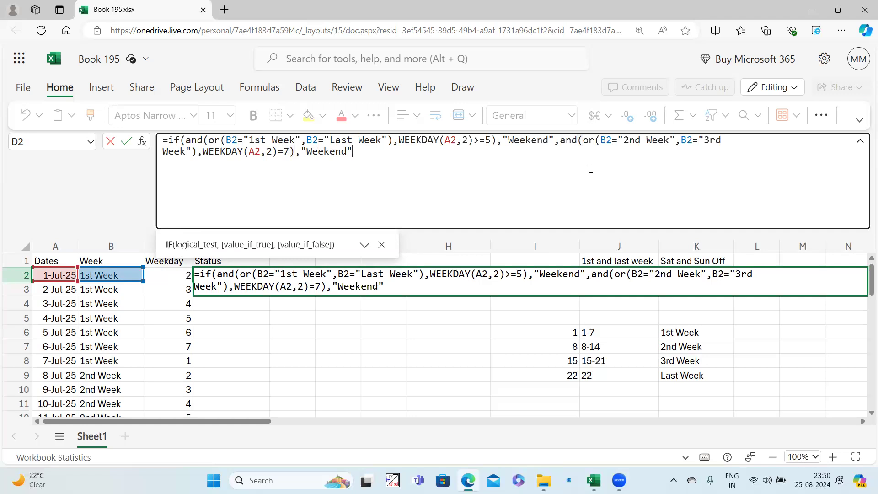
# Wrap that condition in a nested IF ending with "Working" and commit D2.
pyautogui.click(565, 142)
pyautogui.write('if(')
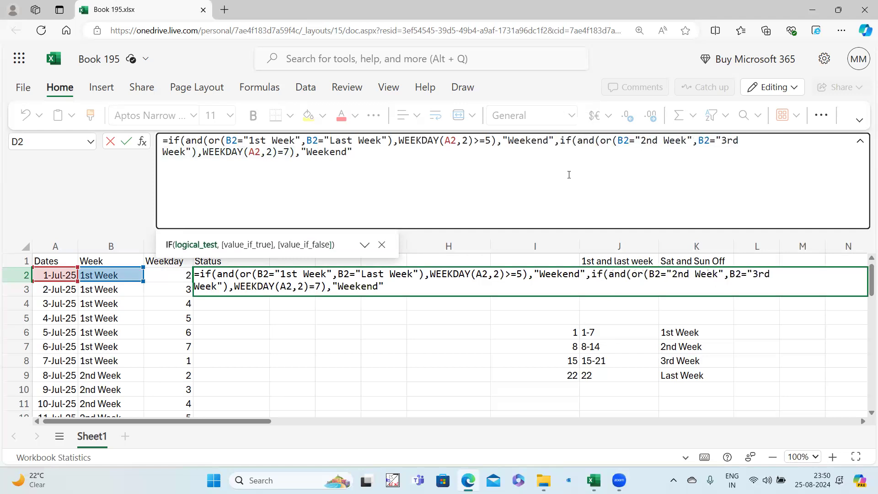
pyautogui.click(361, 150)
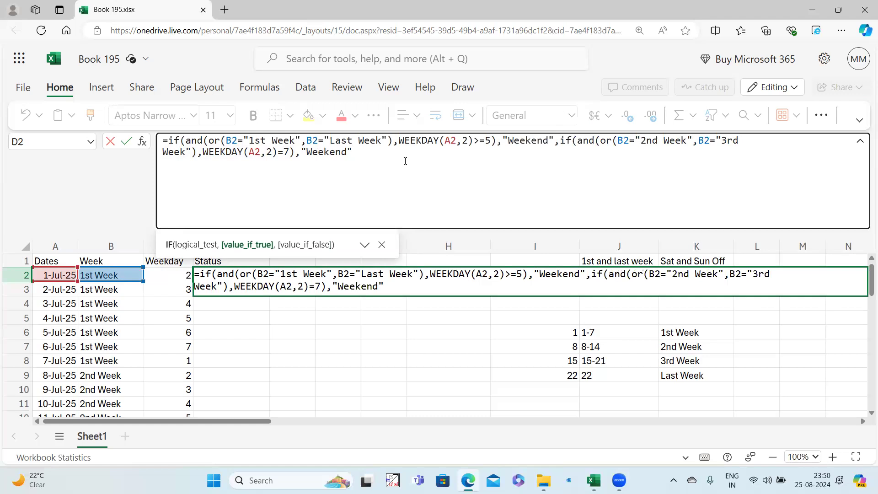
pyautogui.write(',"Working")')
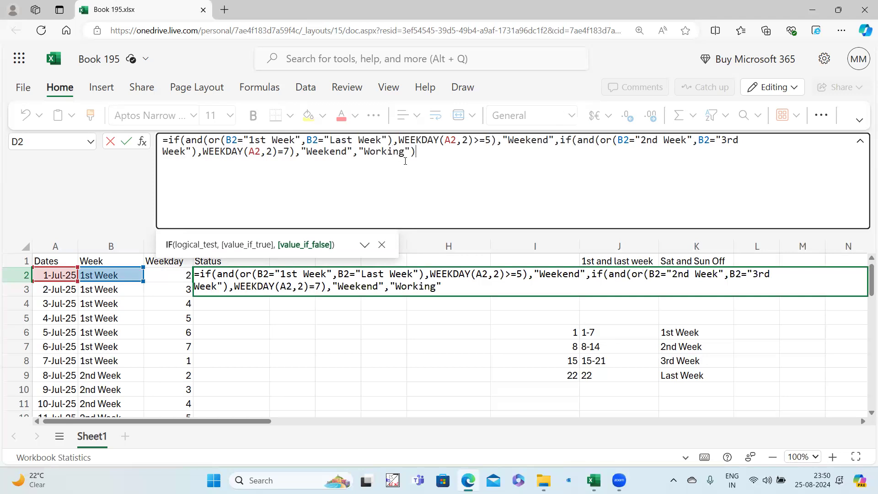
pyautogui.write(')')
pyautogui.press('Return')
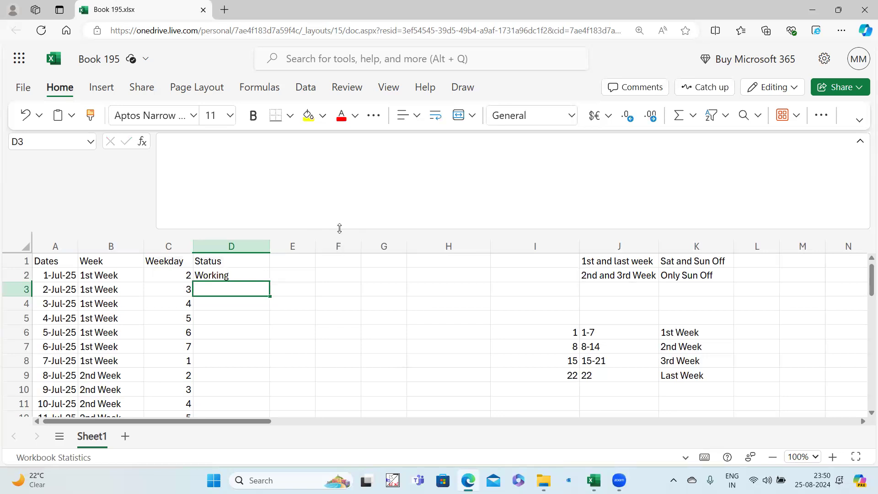
# Shrink the formula bar and copy D2's Status formula down the whole column.
pyautogui.click(348, 275)
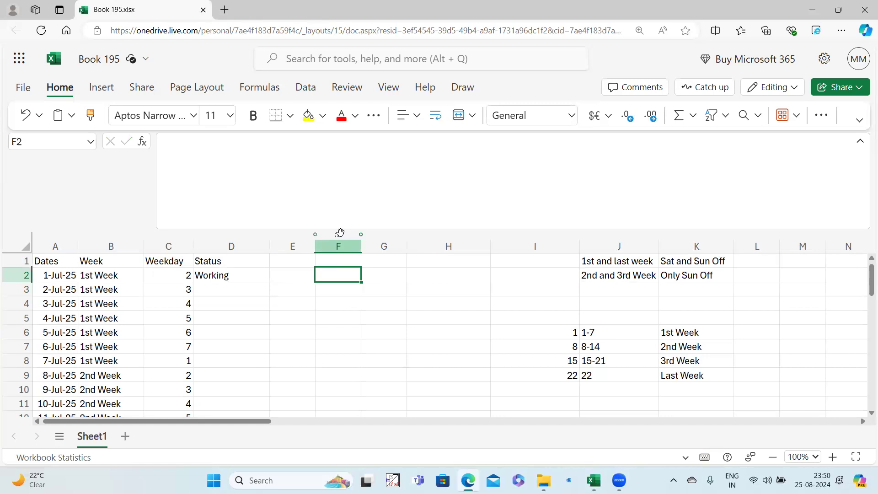
pyautogui.moveTo(338, 229); pyautogui.dragTo(337, 158)
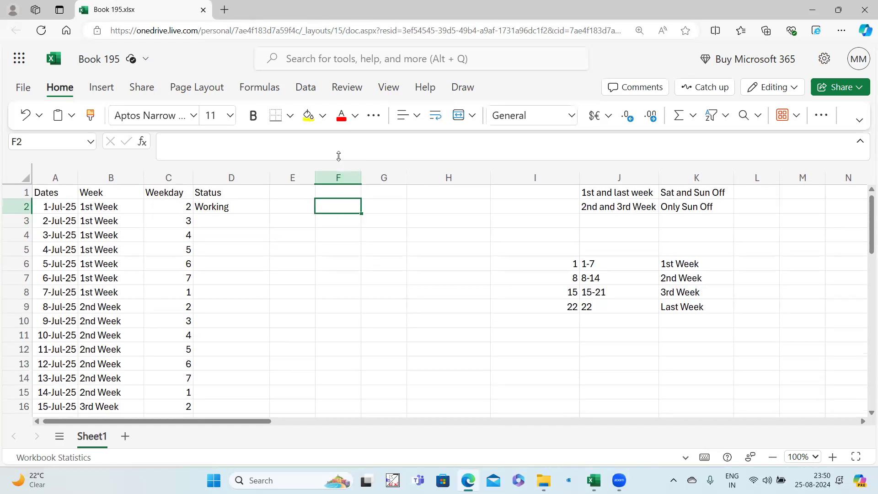
pyautogui.click(264, 209)
pyautogui.hotkey('ctrl', 'c')
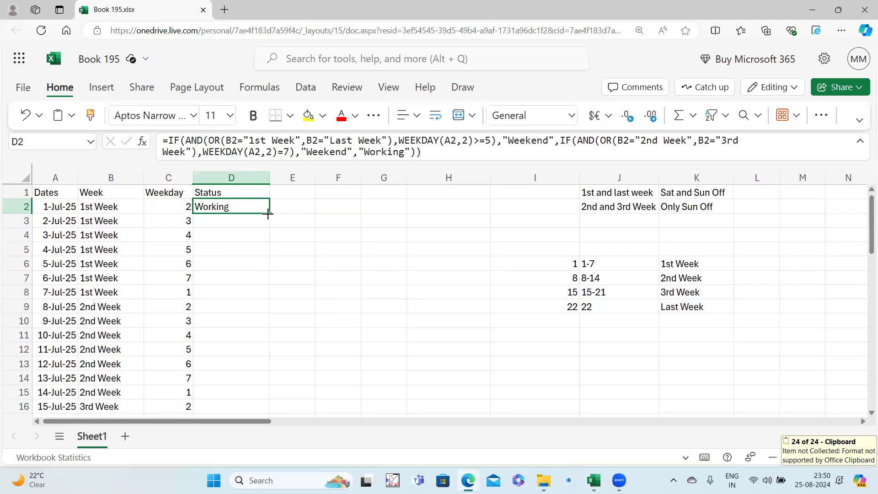
pyautogui.press('F2')
pyautogui.press('Return')
pyautogui.hotkey('ctrl', 'v')
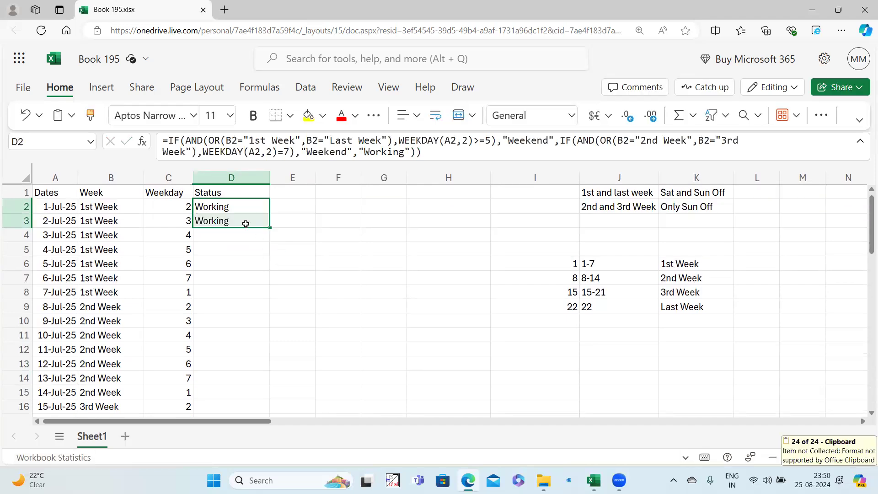
pyautogui.doubleClick(269, 227)
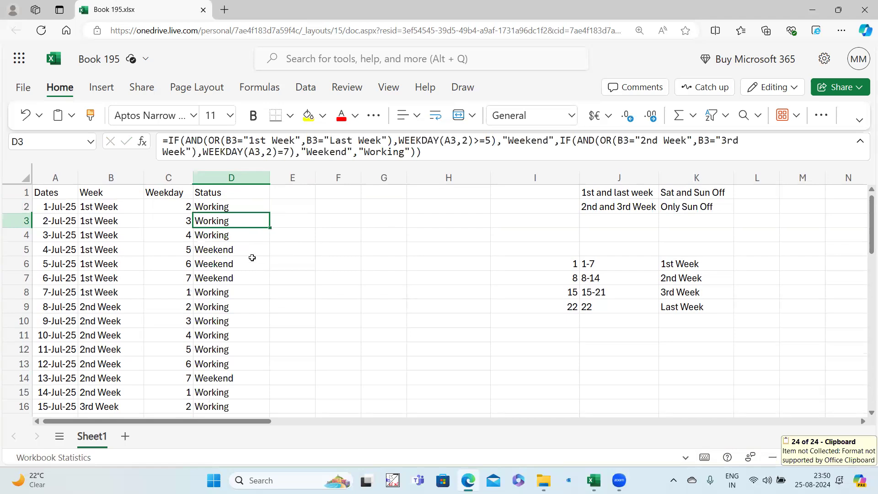
# Turn AutoFilter on for the header row to check results, then turn it off.
pyautogui.click(59, 193)
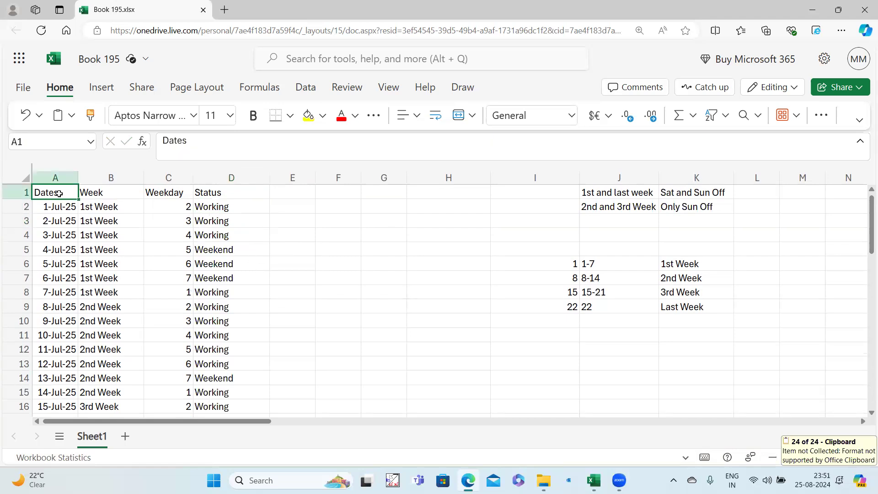
pyautogui.hotkey('ctrl', 'shift', 'l')
pyautogui.click(599, 196)
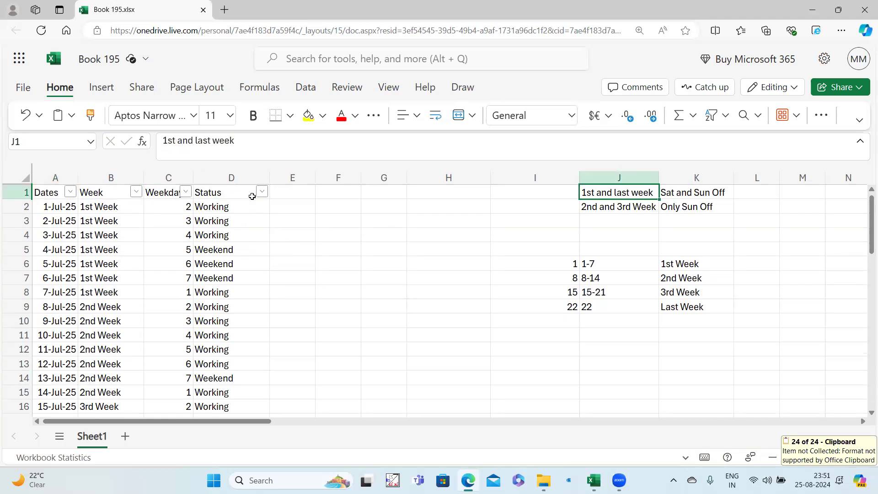
pyautogui.click(237, 197)
pyautogui.hotkey('ctrl', 'shift', 'l')
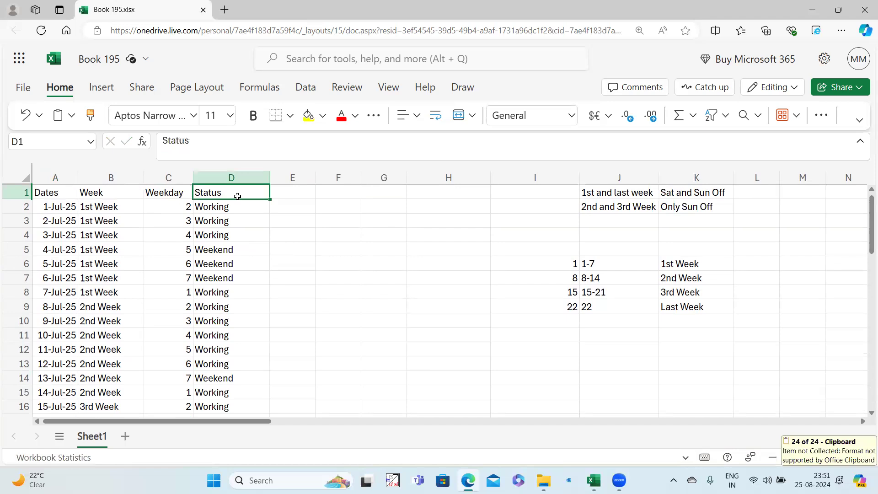
pyautogui.click(289, 188)
# Head column E 'dayname' and enter =TEXT(A2,"ddd") in E2.
pyautogui.write('dayname')
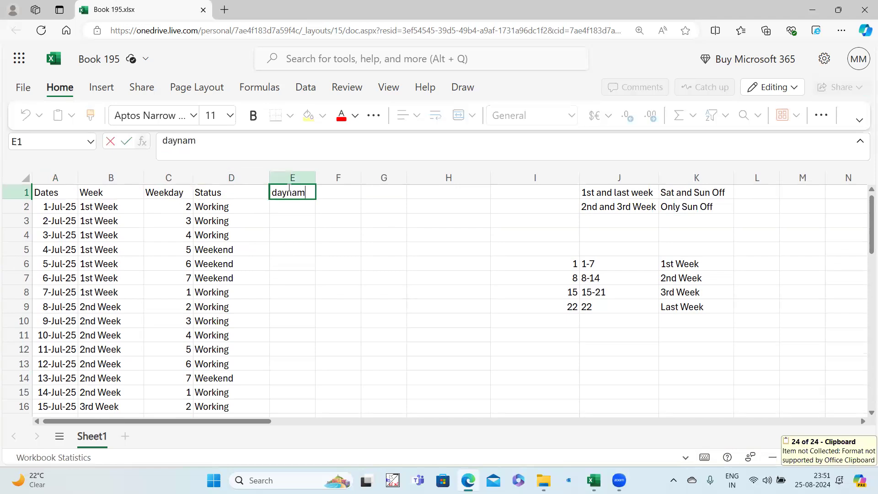
pyautogui.click(284, 207)
pyautogui.write('=')
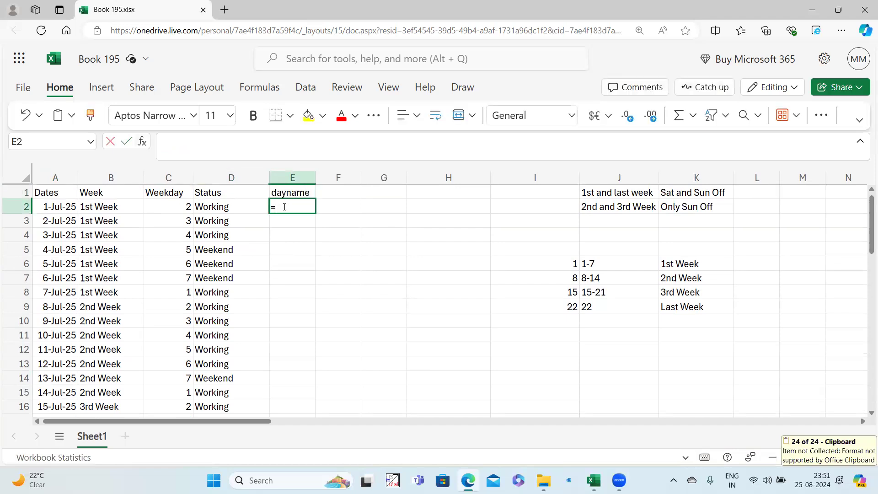
pyautogui.write('text(')
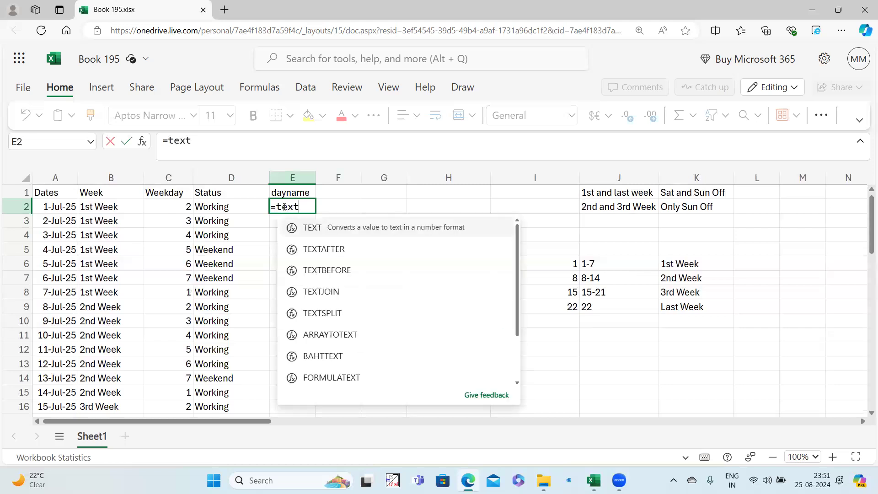
pyautogui.click(55, 206)
pyautogui.write(',"ddd"')
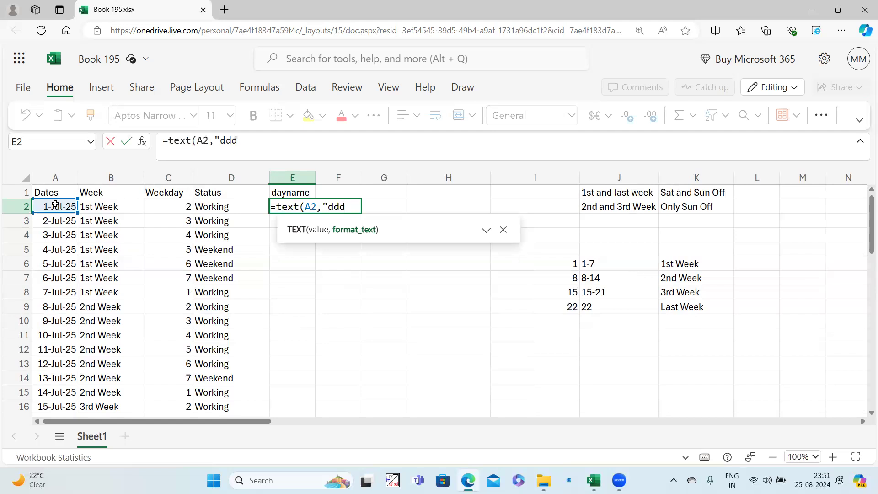
pyautogui.press('Return')
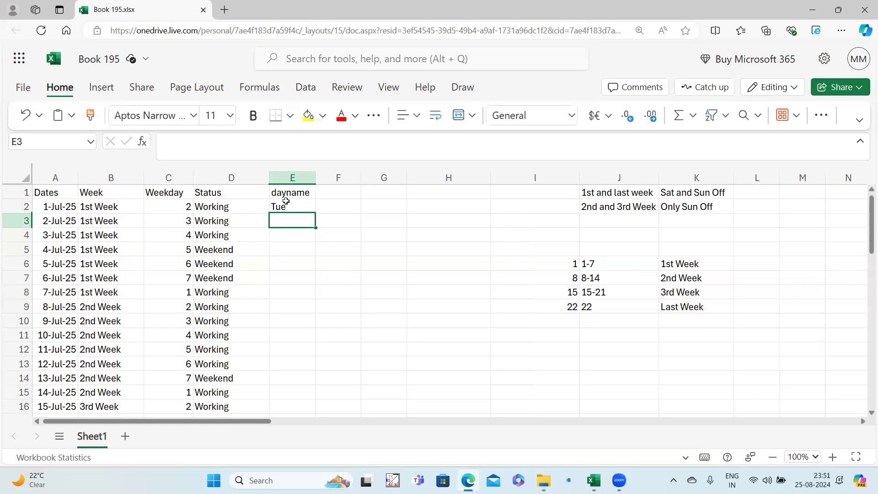
# Delete the stray copy in F2, fill E2's formula down column E, and turn on filters.
pyautogui.click(293, 207)
pyautogui.moveTo(316, 213); pyautogui.dragTo(317, 216)
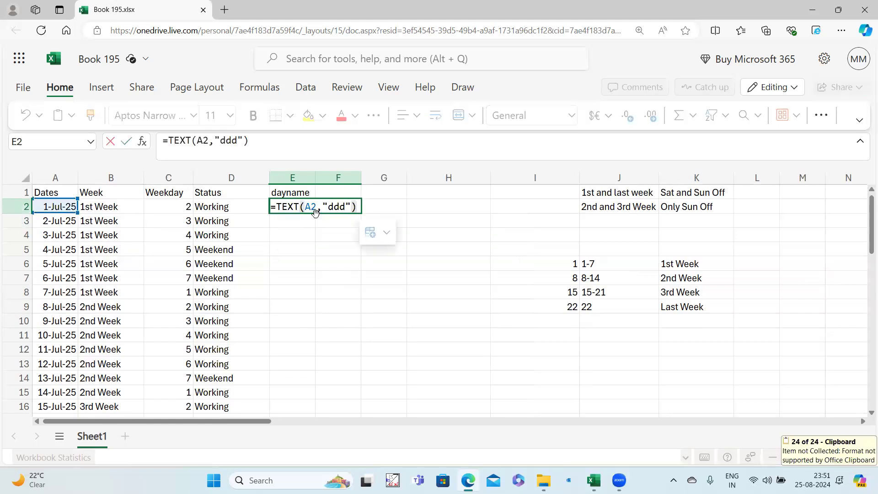
pyautogui.click(329, 207)
pyautogui.press('Delete')
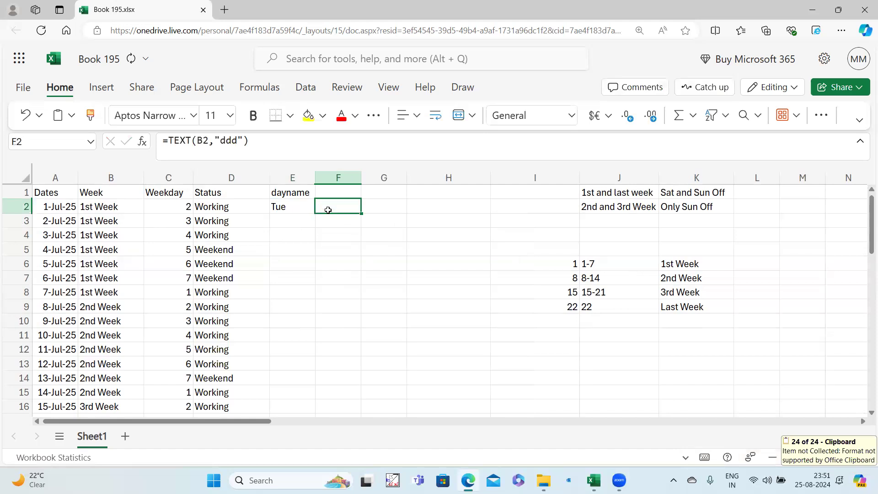
pyautogui.click(299, 208)
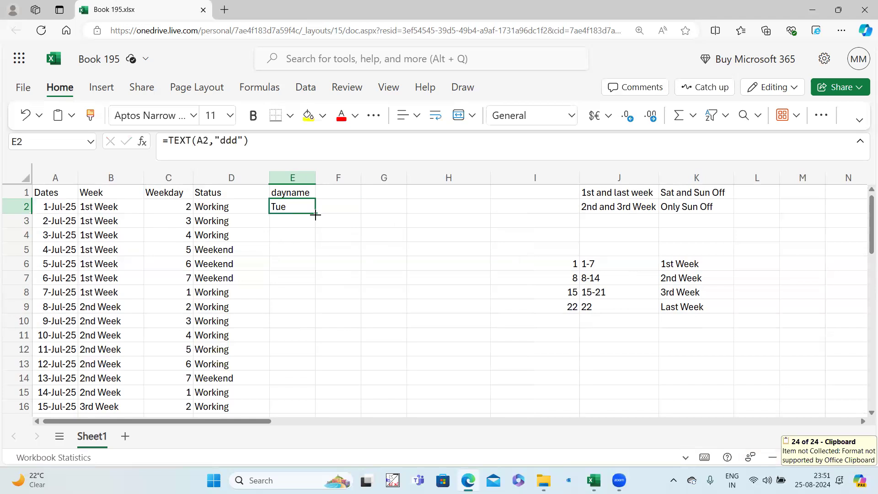
pyautogui.doubleClick(316, 215)
pyautogui.click(291, 193)
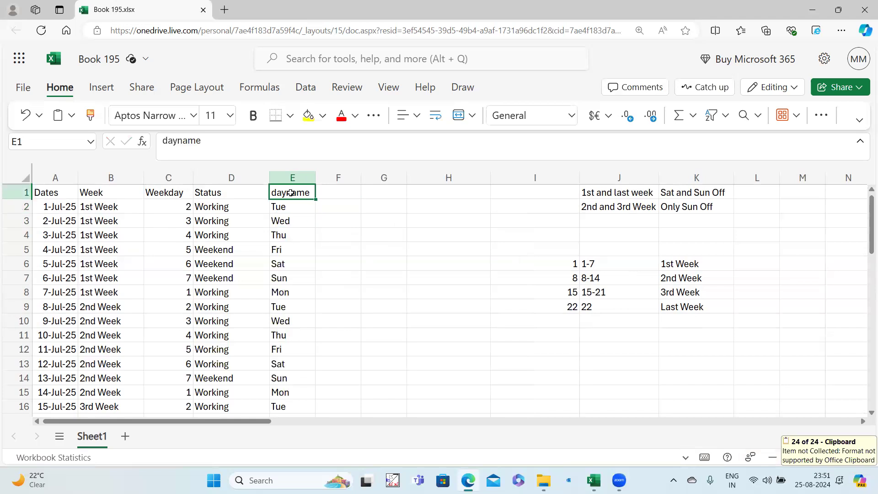
pyautogui.hotkey('ctrl', 'shift', 'l')
# Filter the dayname column to hide Sat and Sun rows.
pyautogui.click(307, 192)
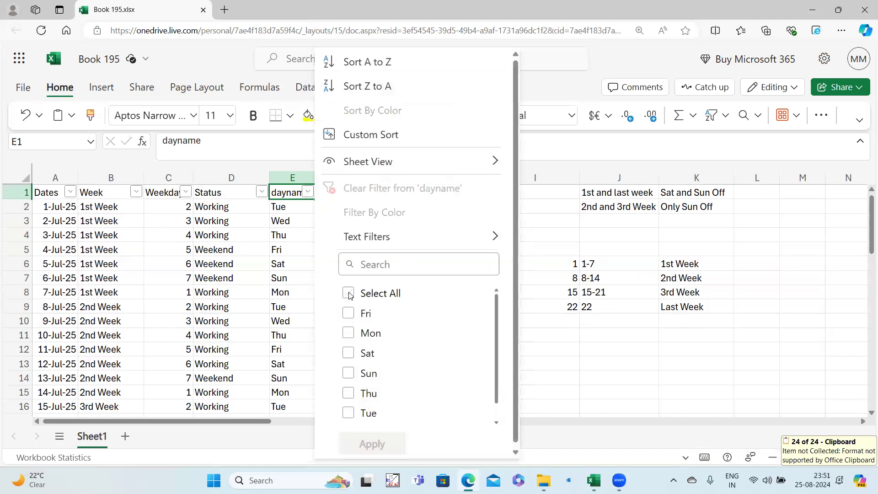
pyautogui.click(348, 295)
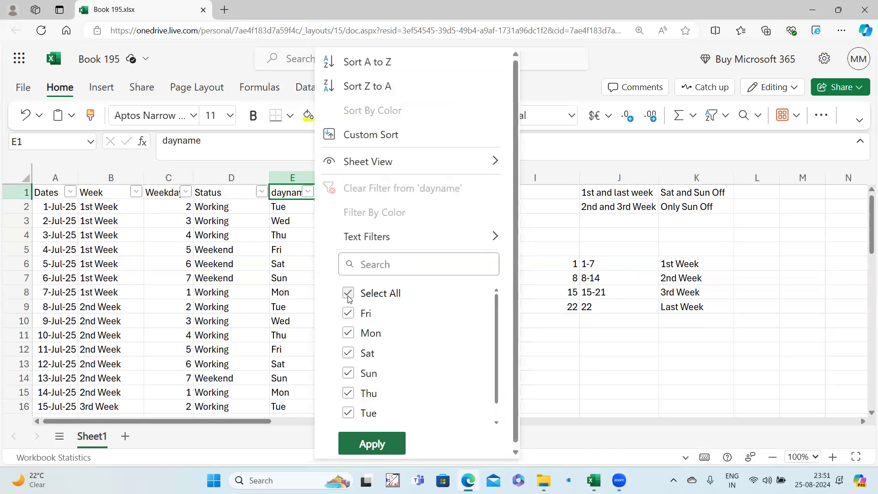
pyautogui.click(356, 359)
pyautogui.click(348, 375)
pyautogui.click(383, 446)
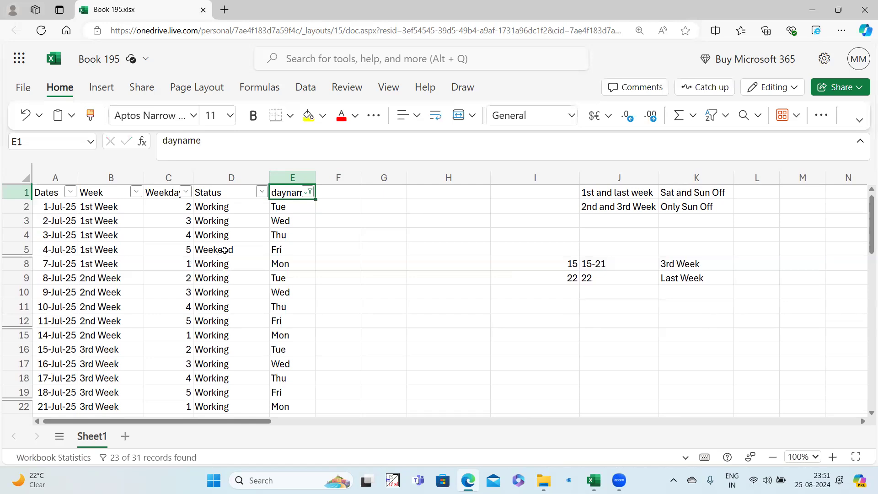
# Inspect the Status result for 4-Jul-25, then remove the filters.
pyautogui.click(224, 250)
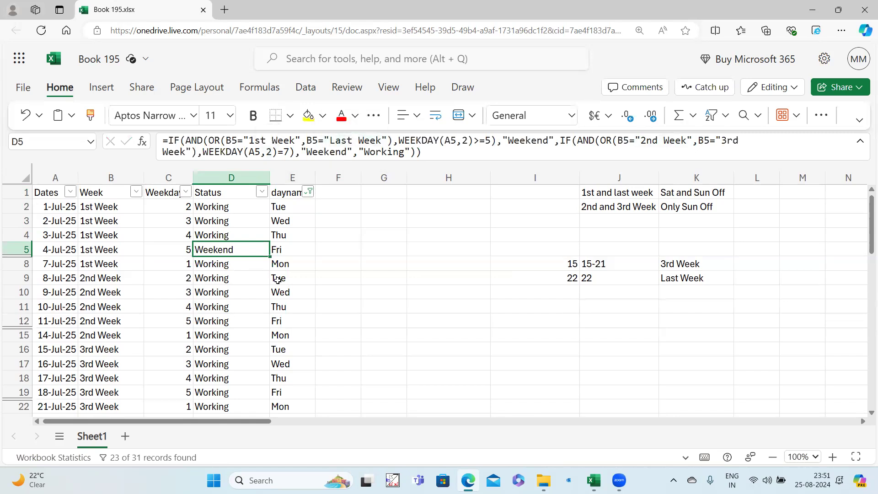
pyautogui.scroll(-4, 276, 280)
pyautogui.scroll(4, 221, 295)
pyautogui.hotkey('ctrl', 'Up')
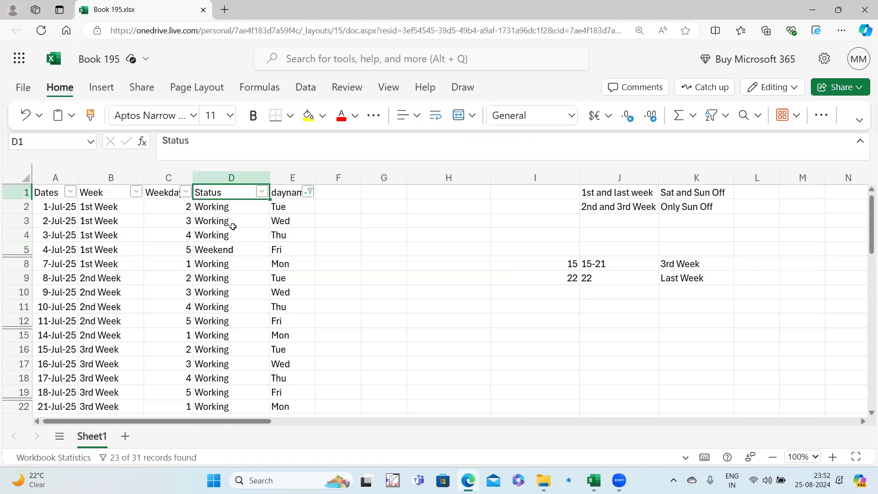
pyautogui.hotkey('ctrl', 'shift', 'l')
pyautogui.click(284, 208)
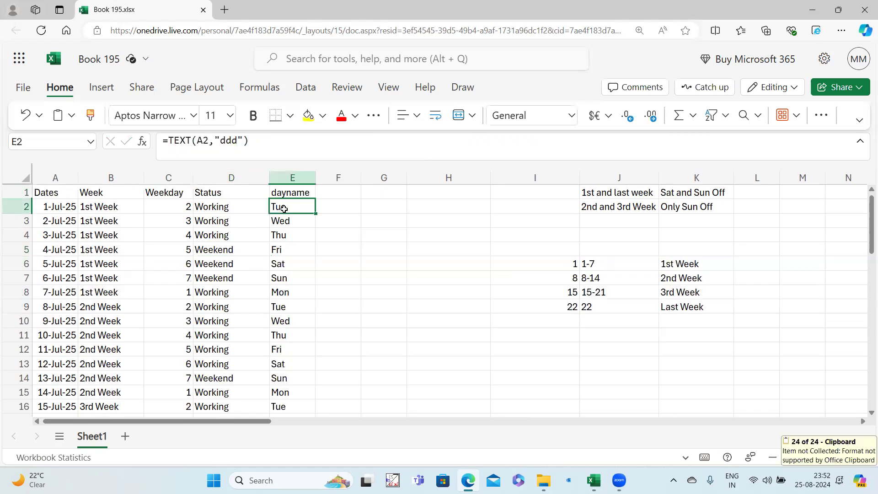
# Inspect D2's nested IF/AND/OR Status formula for 1-Jul-25 in the formula bar.
pyautogui.click(179, 192)
pyautogui.click(210, 205)
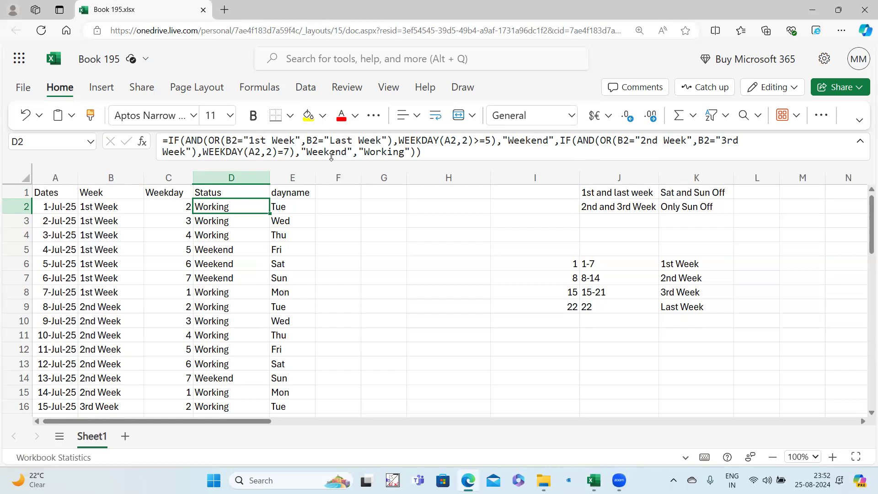
pyautogui.moveTo(373, 154)
pyautogui.moveTo(492, 142)
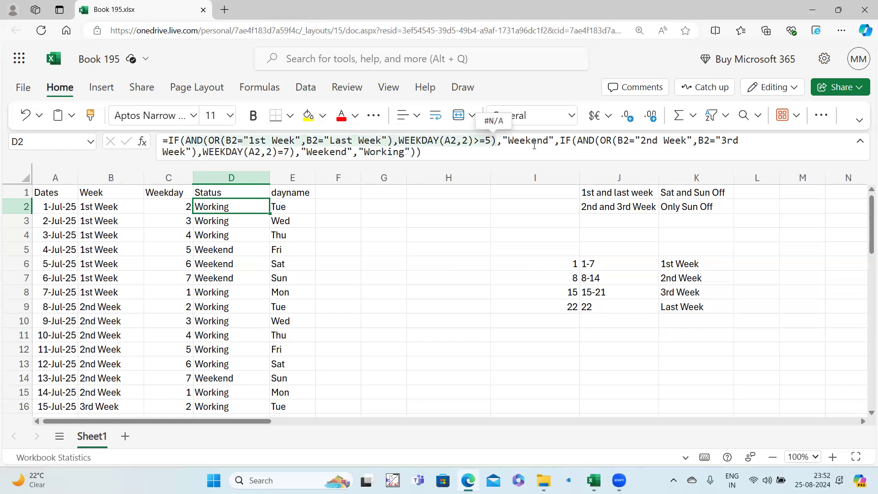
pyautogui.moveTo(534, 145)
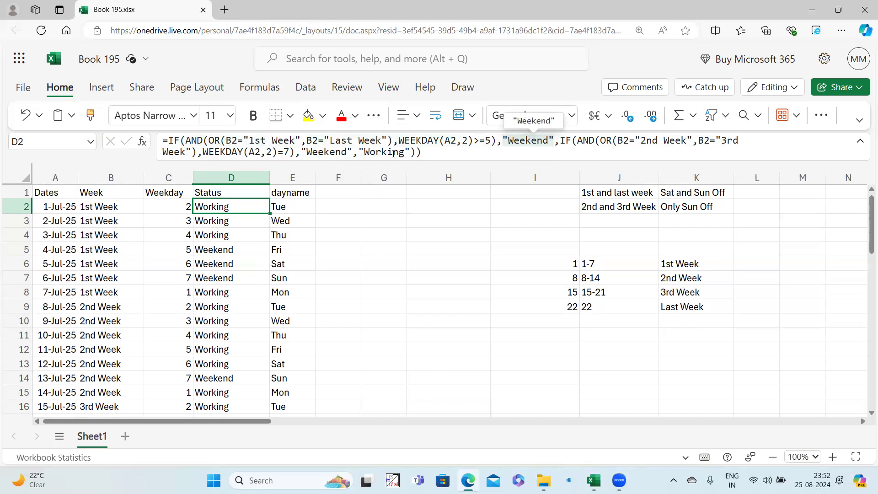
pyautogui.moveTo(342, 140)
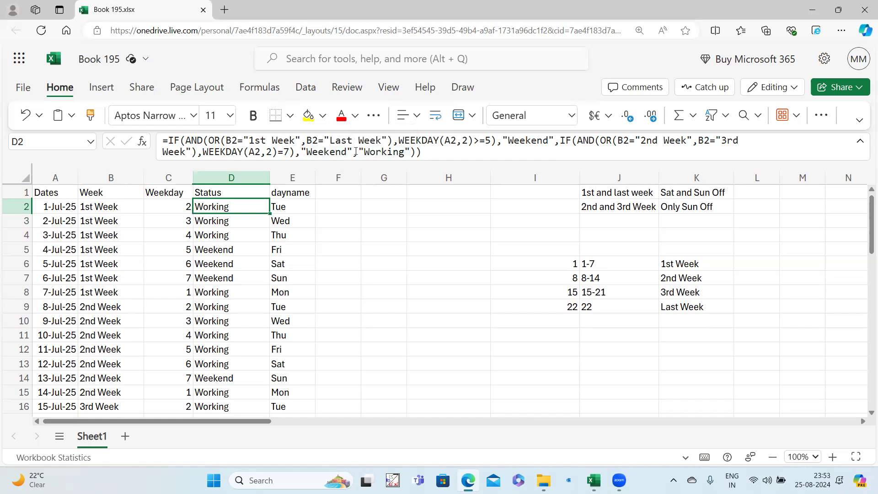
pyautogui.click(297, 152)
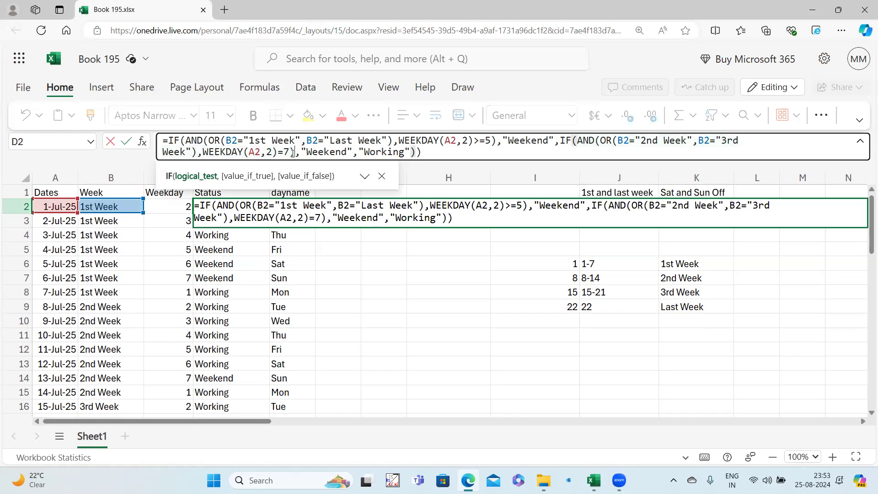
pyautogui.click(290, 153)
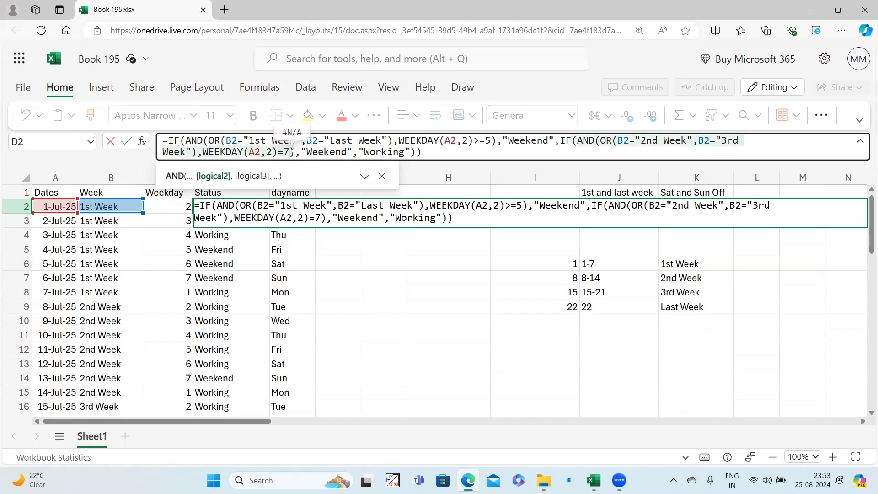
pyautogui.click(337, 279)
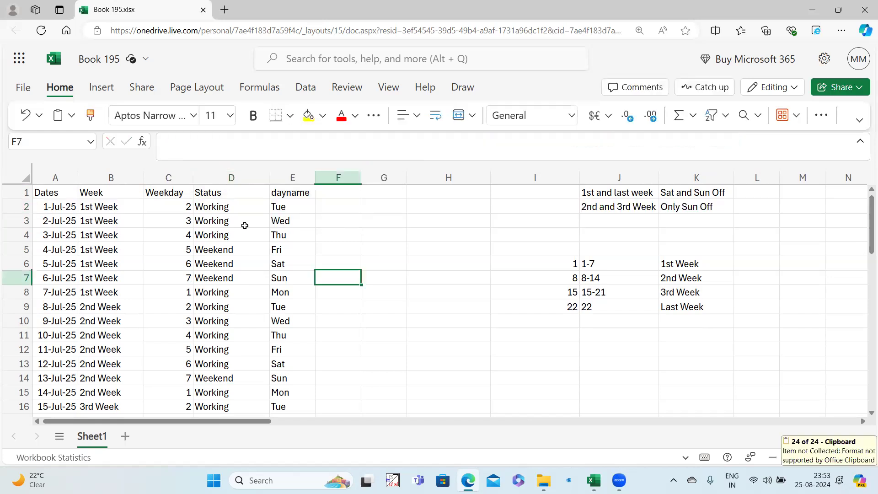
# Turn filters back on for the header row from the Dates cell.
pyautogui.click(242, 209)
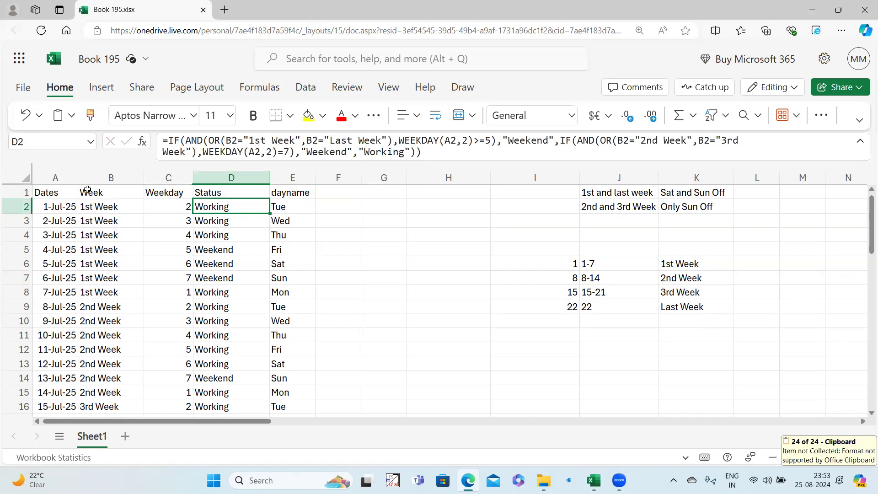
pyautogui.click(68, 194)
pyautogui.hotkey('ctrl', 'shift', 'l')
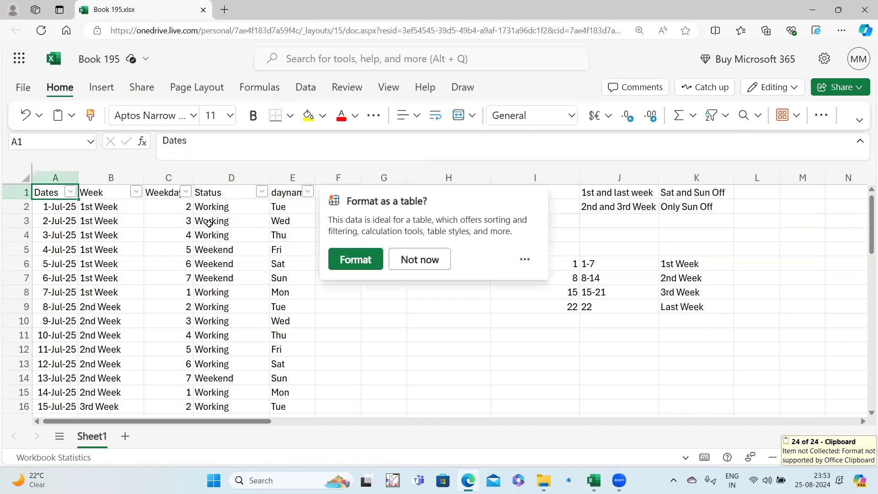
# Filter the Week column to 1st Week and Last Week only.
pyautogui.click(237, 221)
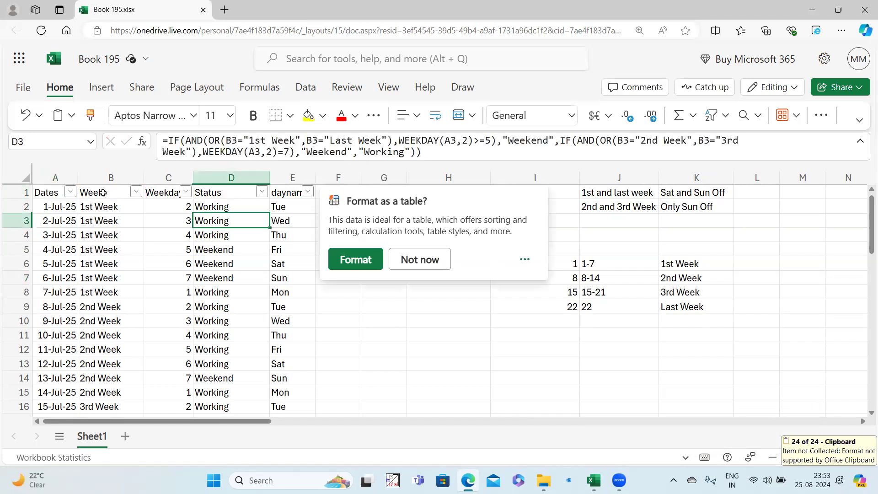
pyautogui.click(136, 192)
pyautogui.click(177, 293)
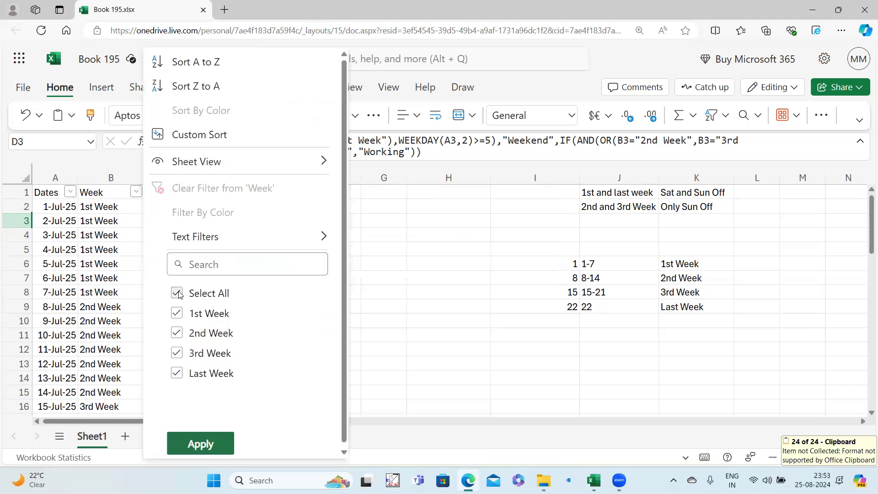
pyautogui.click(177, 314)
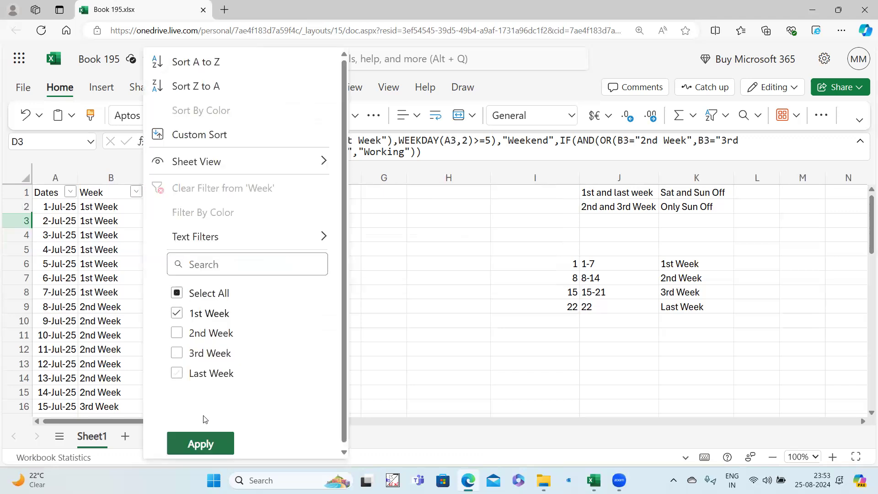
pyautogui.click(176, 373)
pyautogui.click(202, 444)
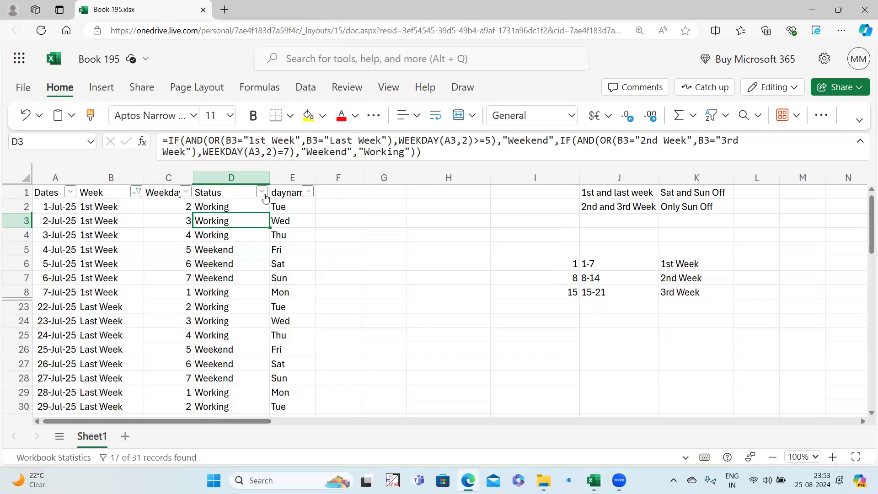
# Filter dayname to Sat and Sun only and select the visible Status cells.
pyautogui.click(308, 193)
pyautogui.click(349, 295)
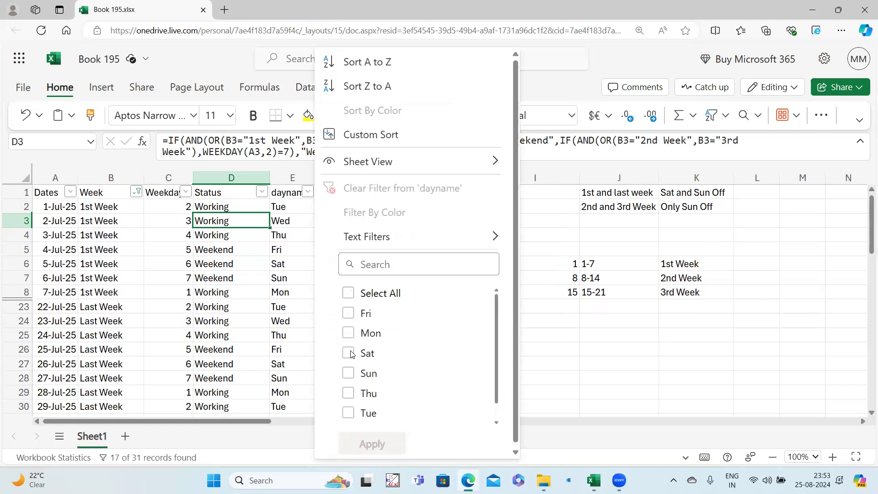
pyautogui.click(349, 353)
pyautogui.click(348, 373)
pyautogui.click(368, 443)
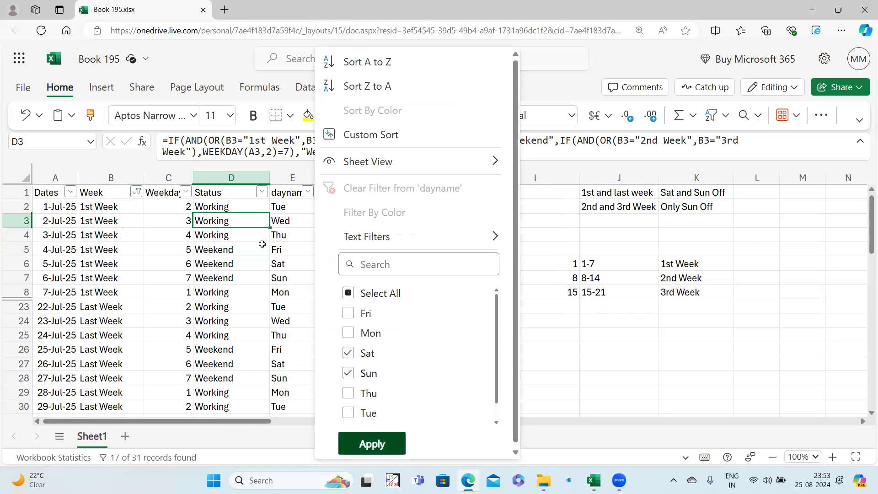
pyautogui.moveTo(241, 207); pyautogui.dragTo(246, 247)
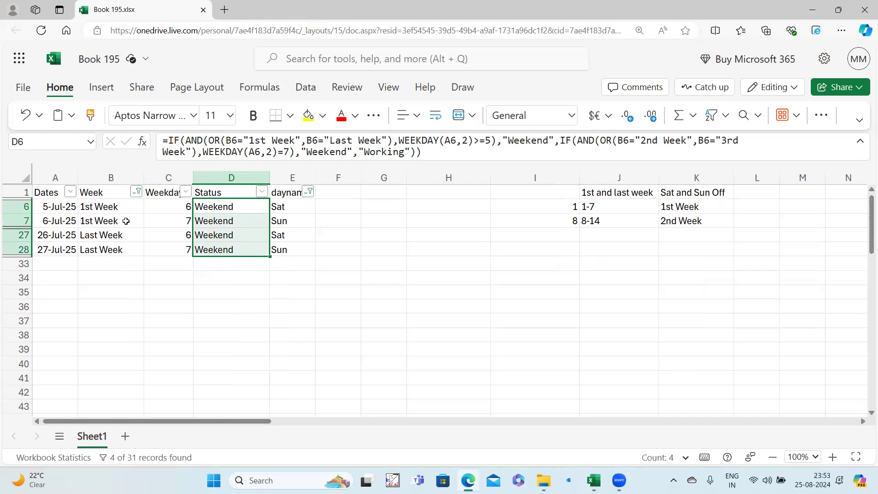
# Switch the Week filter to 2nd Week and 3rd Week.
pyautogui.click(135, 192)
pyautogui.click(177, 315)
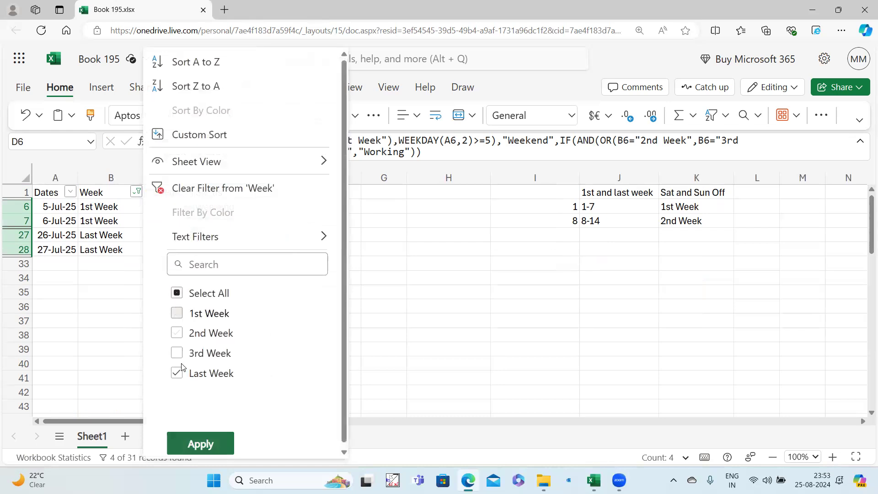
pyautogui.click(177, 373)
pyautogui.click(177, 333)
pyautogui.click(177, 353)
pyautogui.click(200, 444)
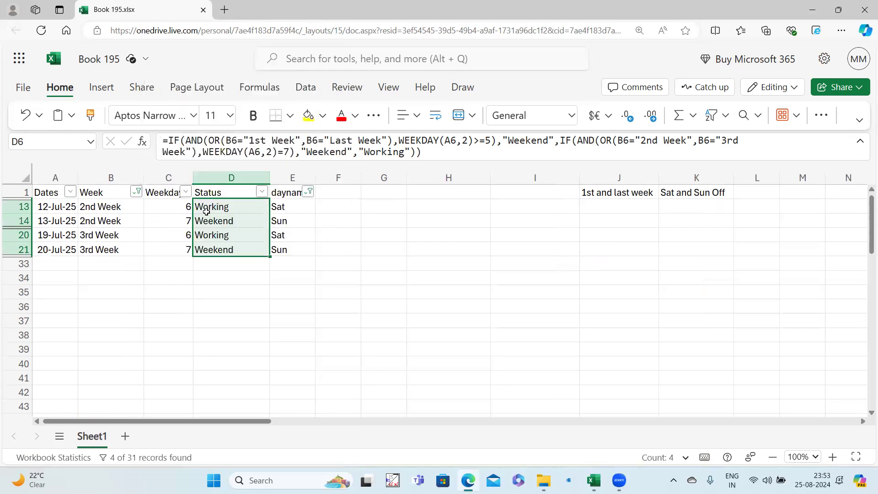
# Compare the Status and dayname formulas for 12, 13 and 19 July.
pyautogui.click(278, 207)
pyautogui.moveTo(277, 206); pyautogui.dragTo(242, 207)
pyautogui.moveTo(275, 234); pyautogui.dragTo(251, 234)
pyautogui.click(274, 222)
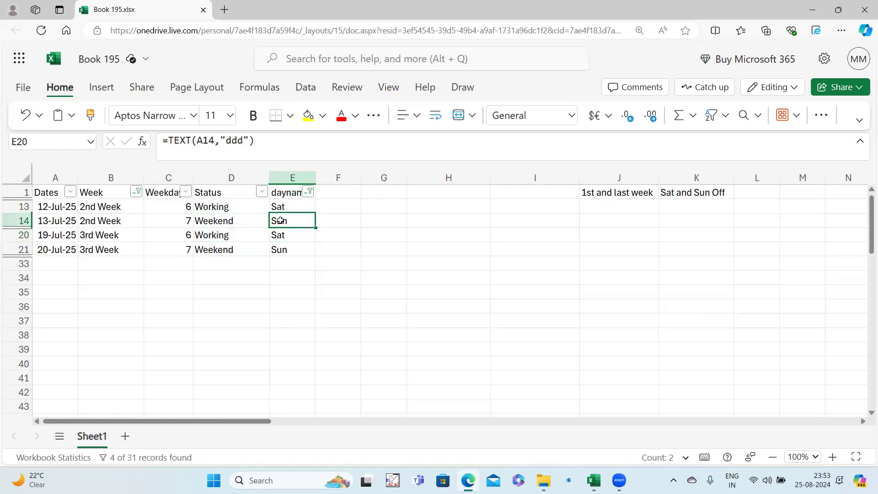
pyautogui.click(231, 218)
pyautogui.click(282, 247)
# Turn off the column filters from the Week header.
pyautogui.click(242, 248)
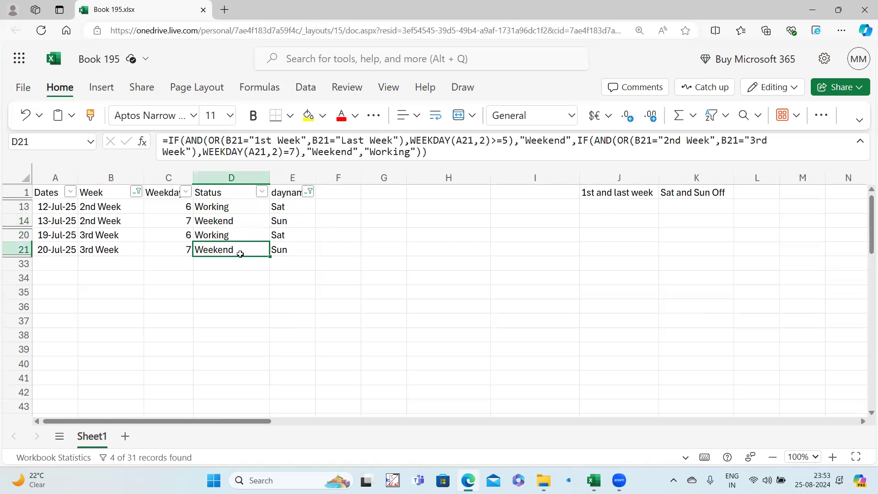
pyautogui.click(121, 190)
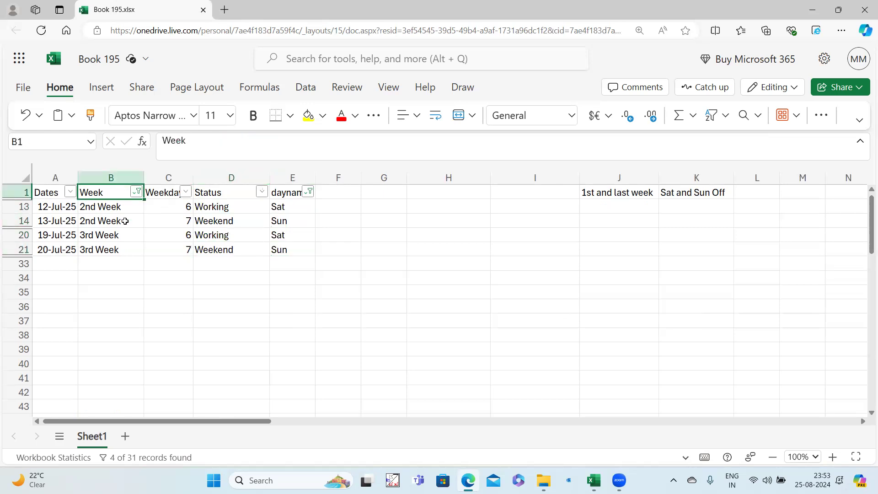
pyautogui.hotkey('ctrl', 'shift', 'l')
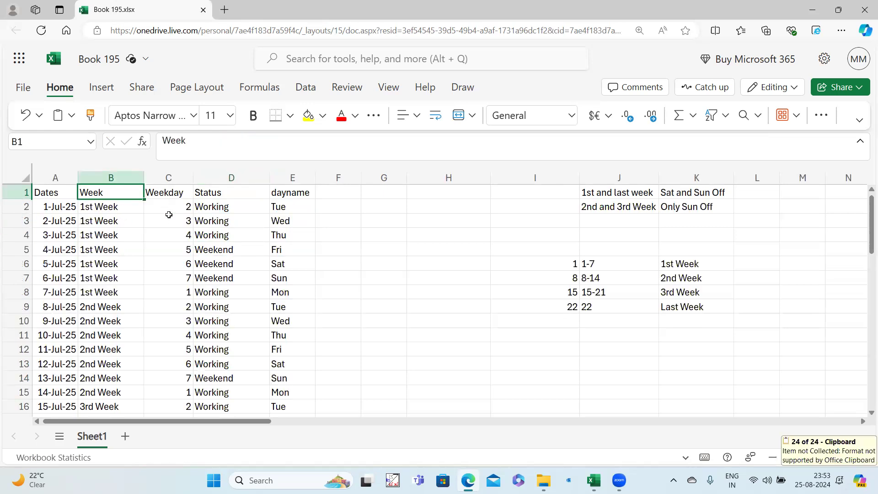
pyautogui.hotkey('ctrl', 'shift', 'l')
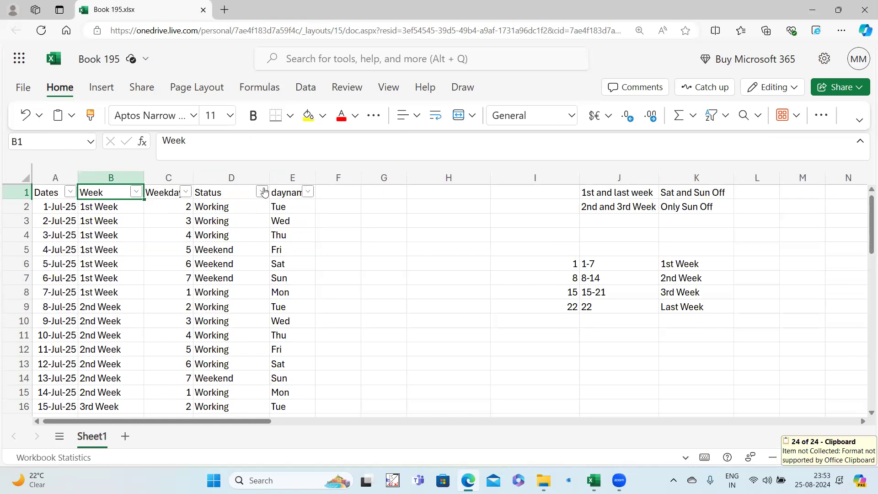
pyautogui.click(262, 191)
pyautogui.click(305, 296)
pyautogui.click(302, 333)
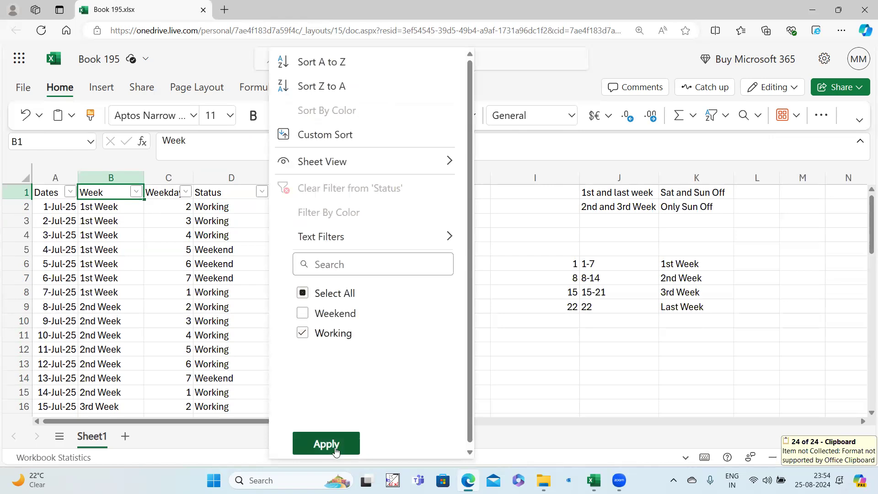
pyautogui.press('Return')
pyautogui.scroll(-8, 280, 297)
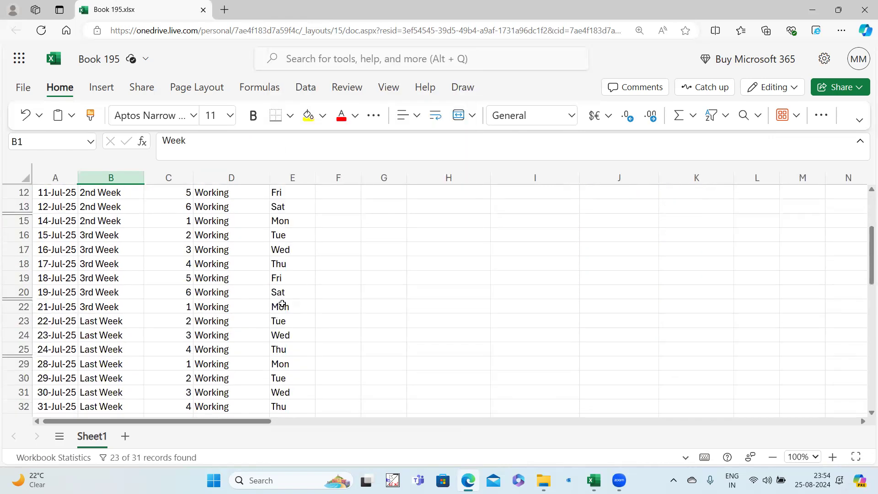
pyautogui.scroll(5, 280, 305)
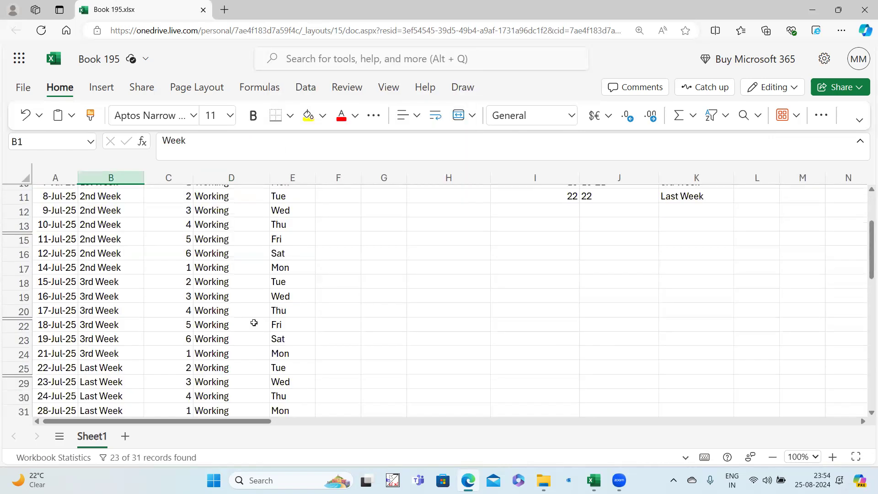
pyautogui.scroll(3, 255, 324)
pyautogui.scroll(-5, 233, 238)
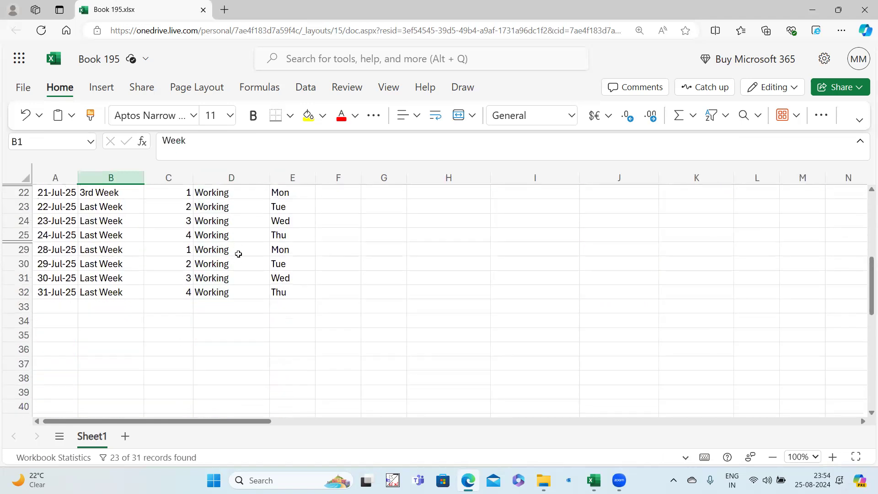
pyautogui.scroll(5, 237, 253)
pyautogui.scroll(-5, 238, 207)
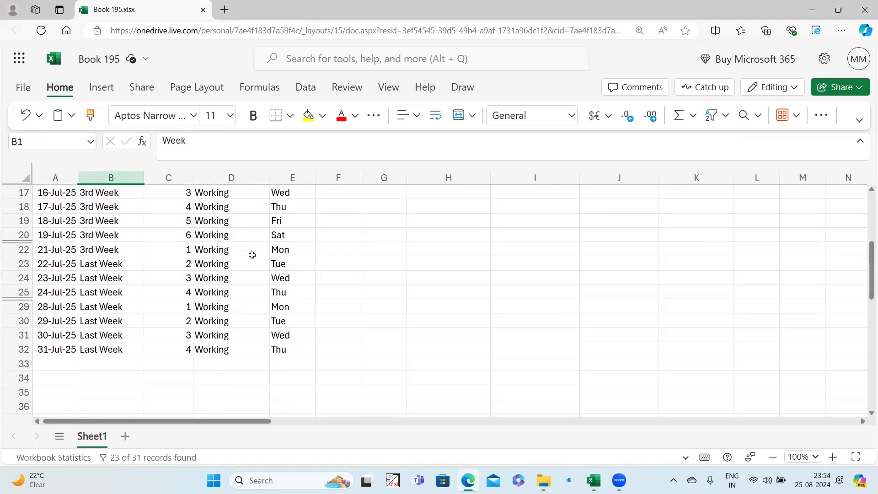
pyautogui.scroll(5, 253, 302)
pyautogui.click(233, 206)
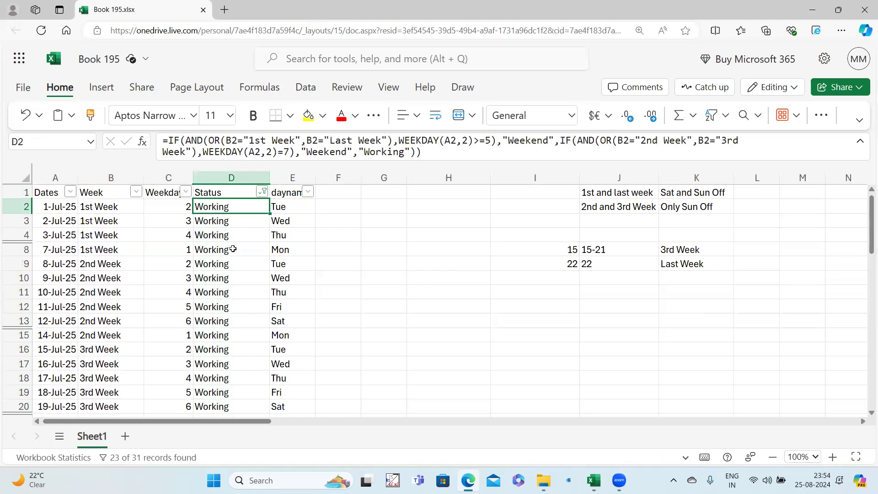
pyautogui.scroll(-5, 247, 313)
pyautogui.scroll(5, 245, 298)
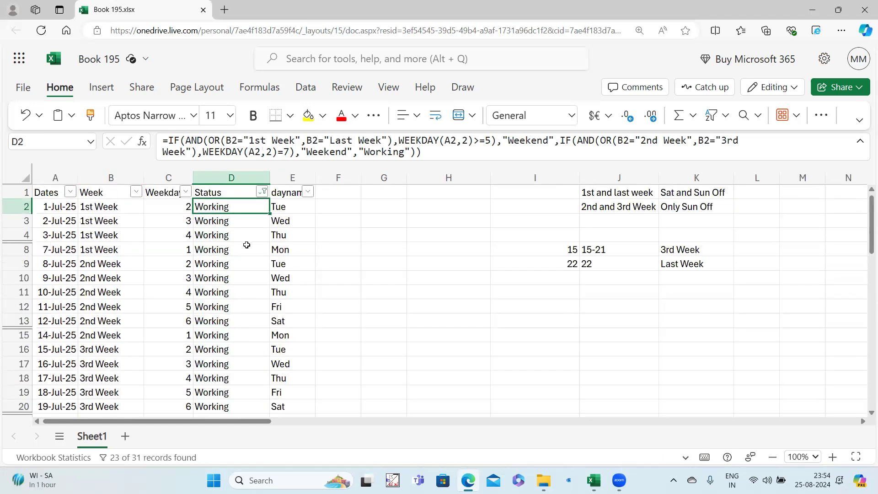
pyautogui.scroll(-5, 247, 245)
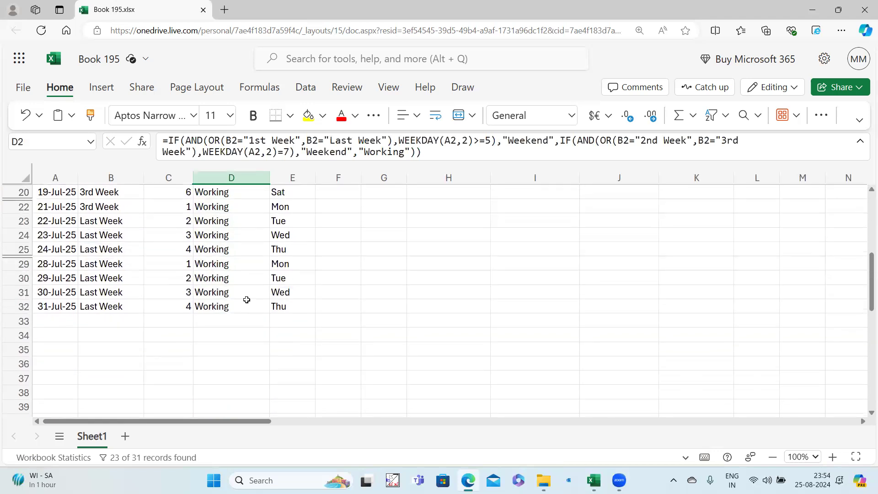
pyautogui.scroll(5, 247, 302)
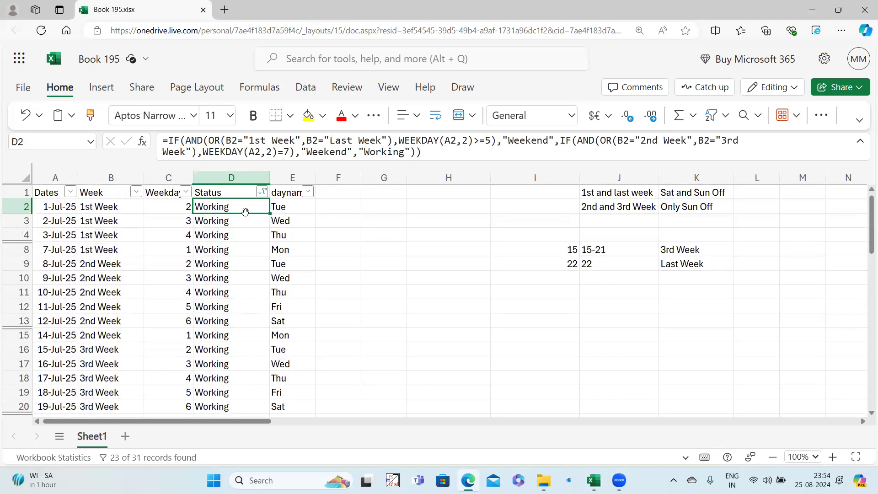
pyautogui.scroll(-5, 235, 309)
pyautogui.scroll(5, 239, 343)
pyautogui.click(231, 193)
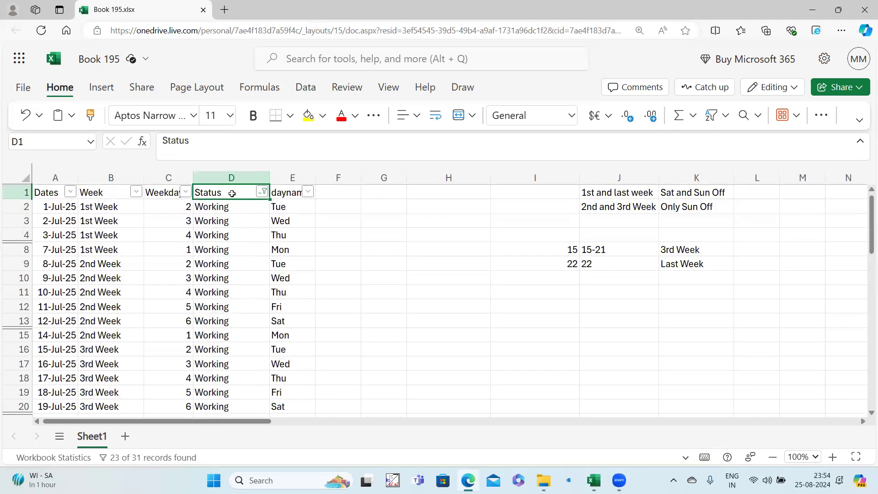
pyautogui.hotkey('ctrl', 'shift', 'l')
pyautogui.hotkey('ctrl', 'shift', 'l')
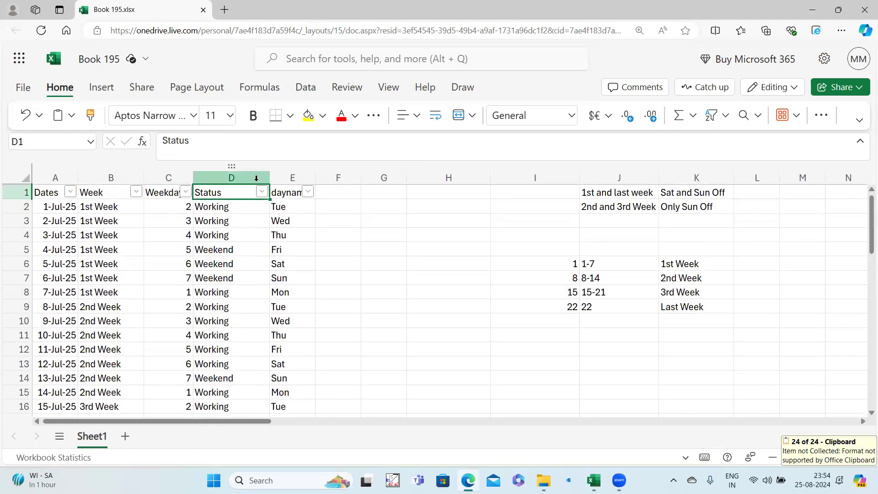
pyautogui.click(306, 195)
pyautogui.click(348, 294)
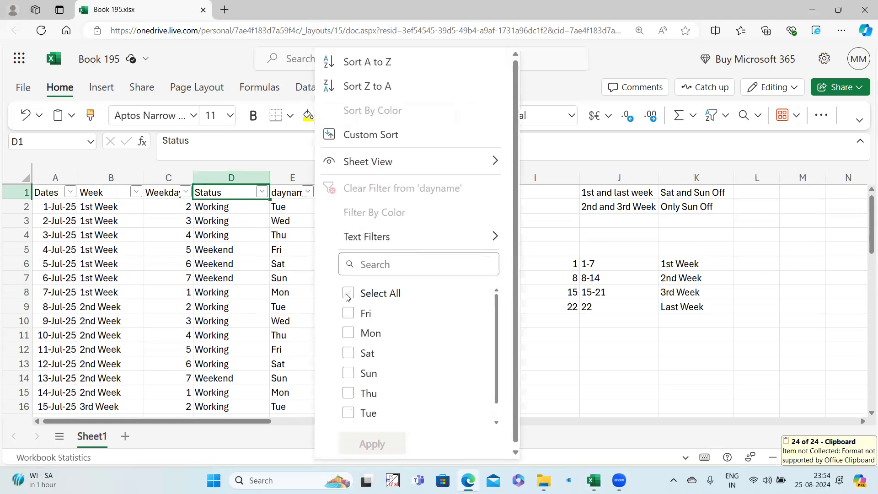
pyautogui.click(348, 294)
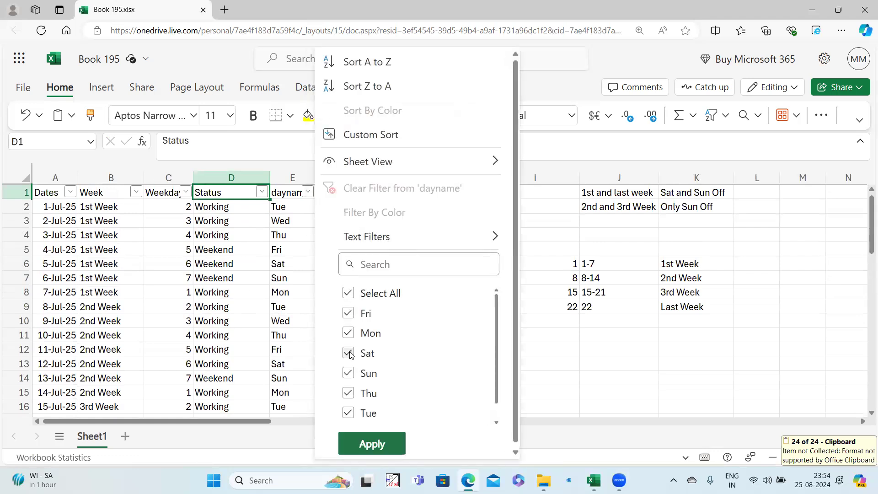
pyautogui.click(348, 353)
pyautogui.click(348, 373)
pyautogui.click(374, 442)
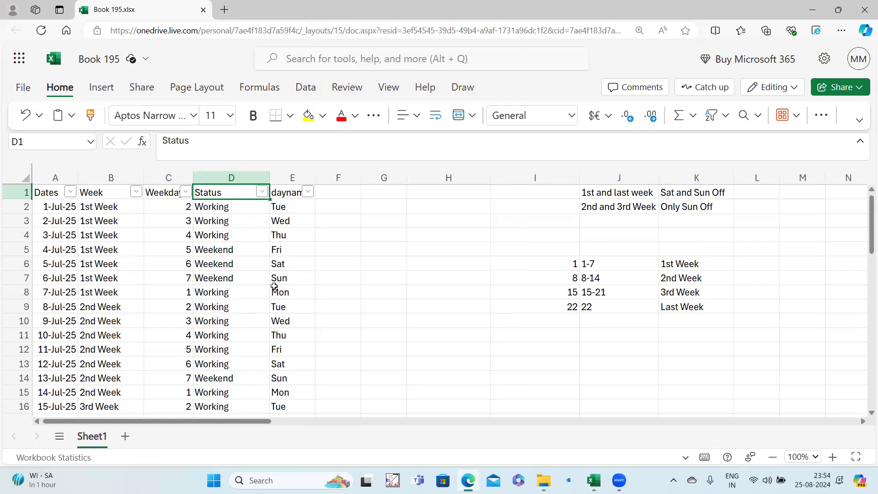
pyautogui.click(260, 290)
pyautogui.click(250, 251)
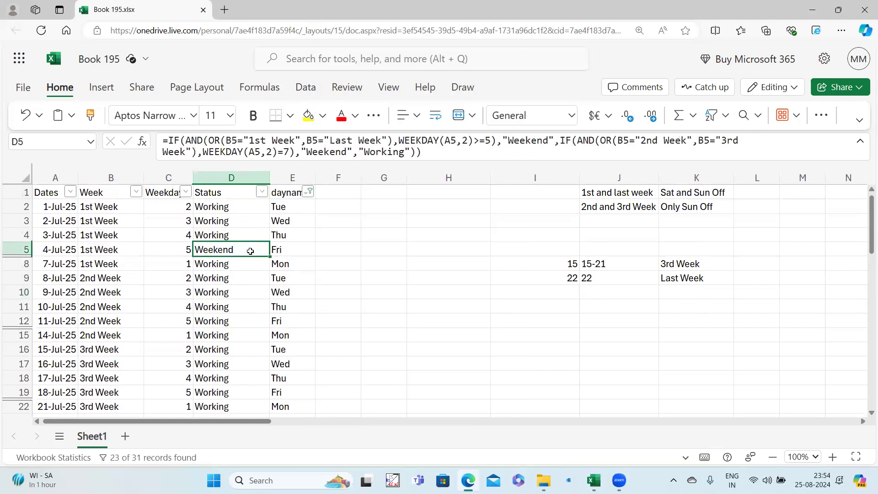
pyautogui.click(255, 300)
pyautogui.click(236, 251)
pyautogui.click(280, 249)
pyautogui.click(245, 246)
pyautogui.doubleClick(245, 246)
pyautogui.press('Escape')
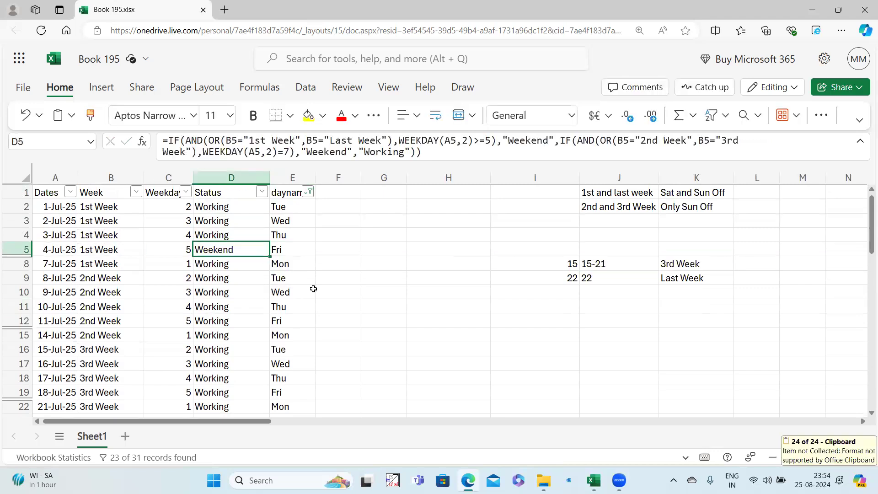
pyautogui.click(298, 250)
pyautogui.scroll(-4, 301, 272)
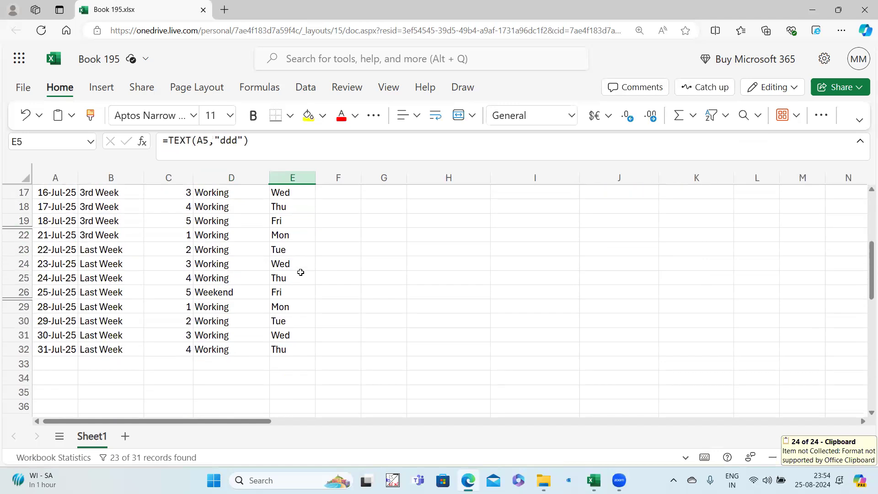
pyautogui.scroll(4, 288, 295)
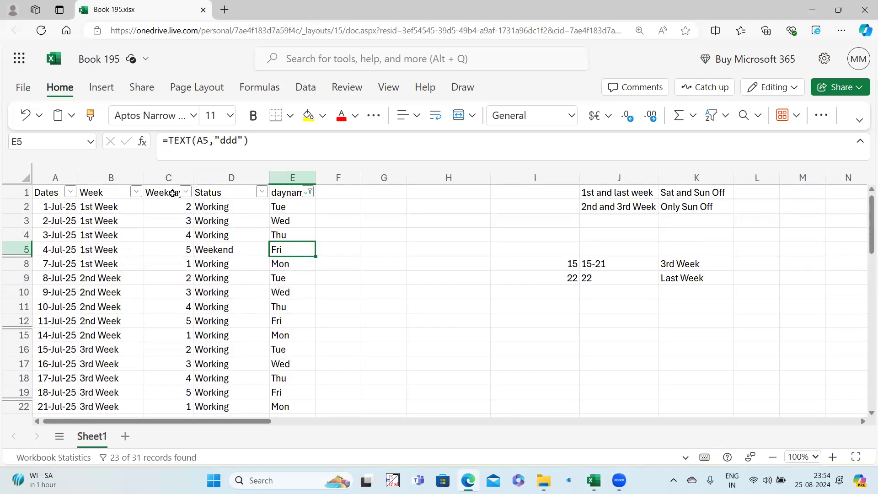
pyautogui.click(113, 249)
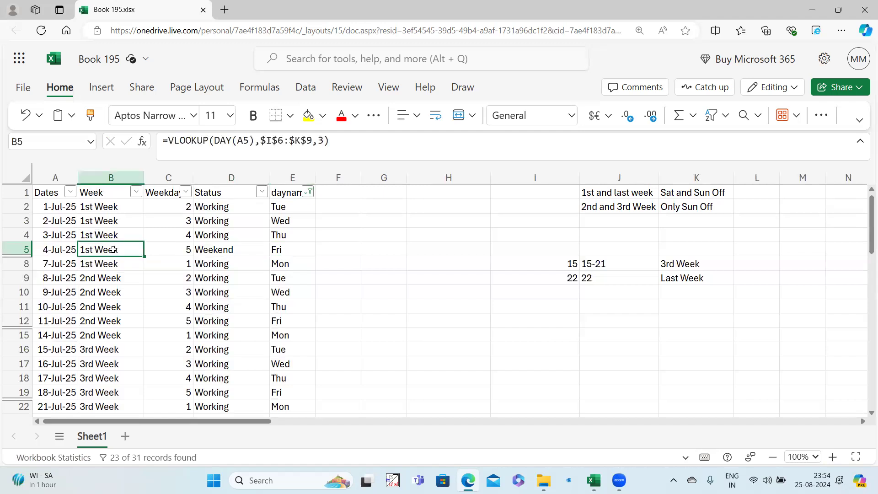
pyautogui.click(188, 249)
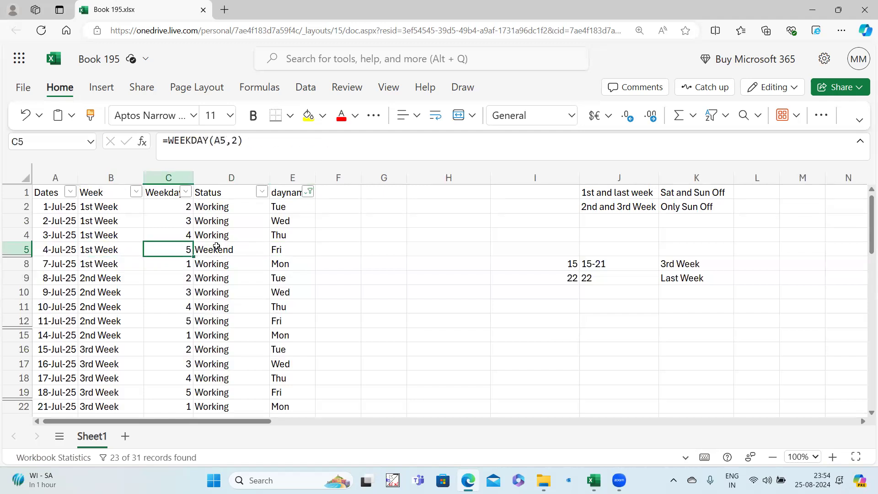
pyautogui.click(167, 192)
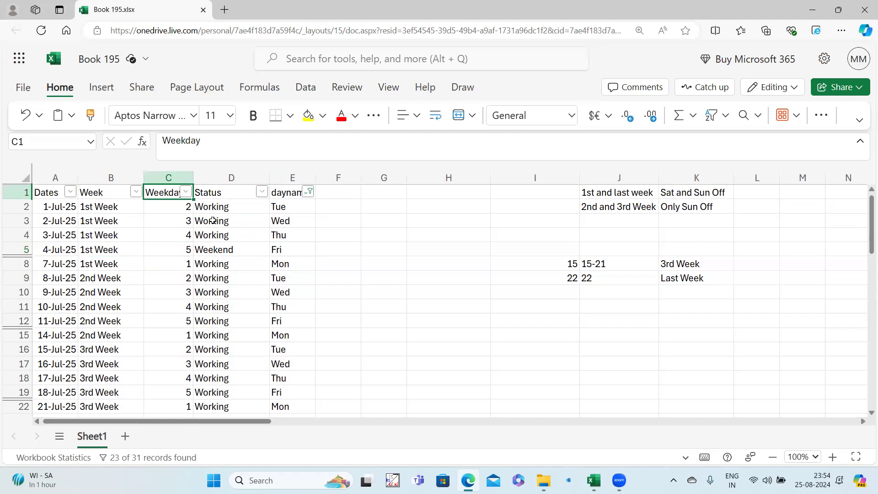
pyautogui.hotkey('ctrl', 'shift', 'l')
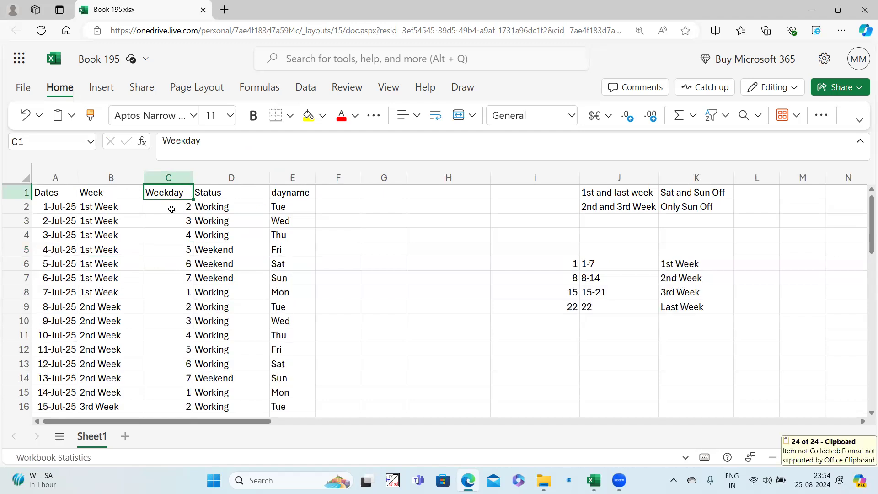
# Change D2's weekend threshold from >=5 to >5 in the Status formula.
pyautogui.click(237, 206)
pyautogui.click(476, 140)
pyautogui.write('>')
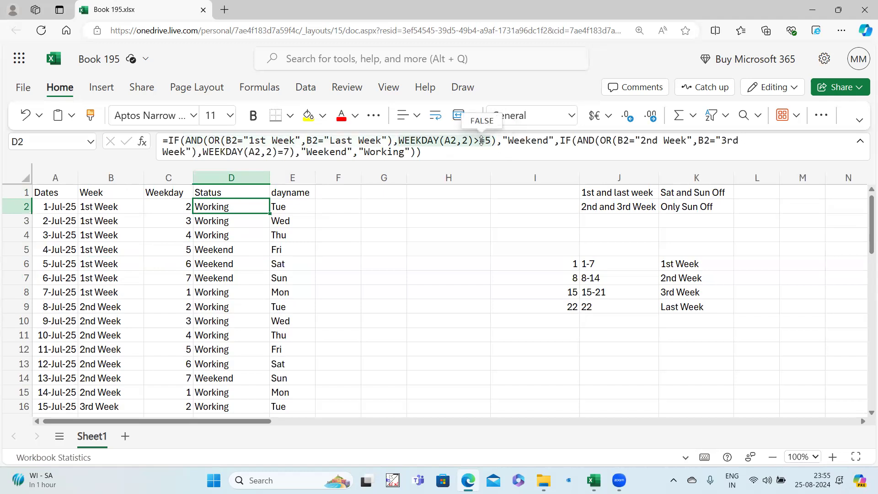
pyautogui.click(485, 141)
pyautogui.press('BackSpace')
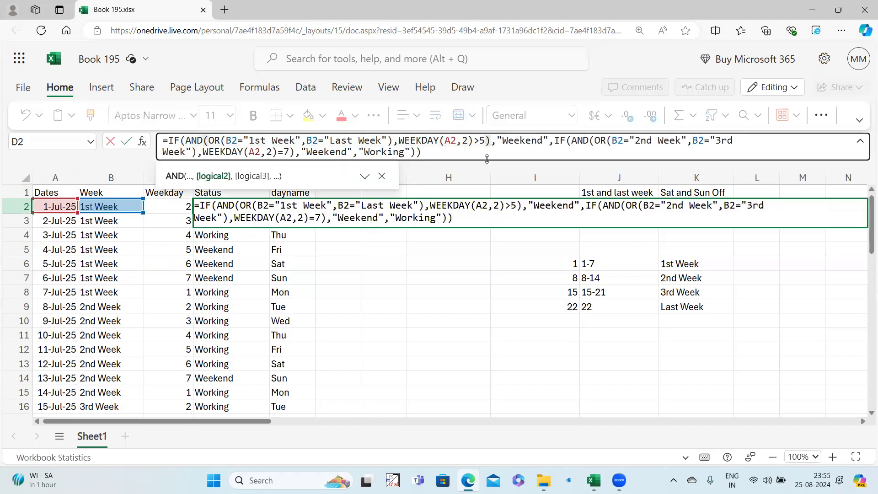
pyautogui.press('Return')
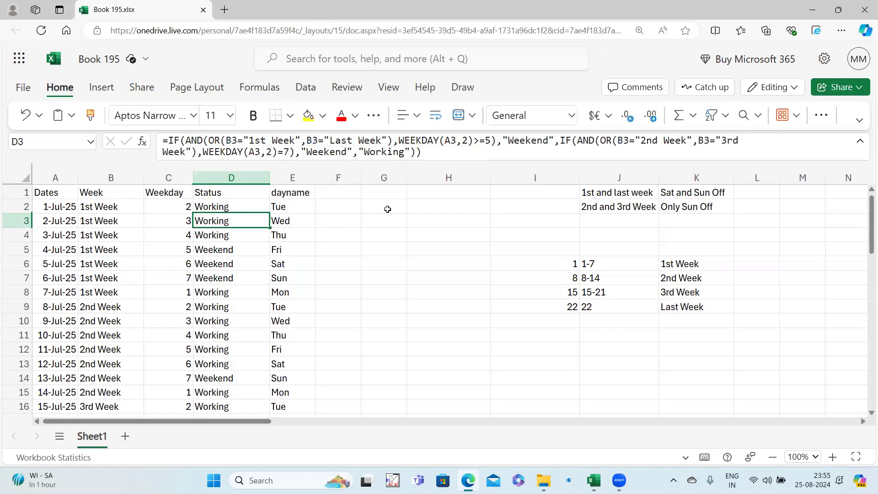
# Copy D2's corrected formula down to D32 and turn on header filters.
pyautogui.click(256, 204)
pyautogui.hotkey('ctrl', 'c')
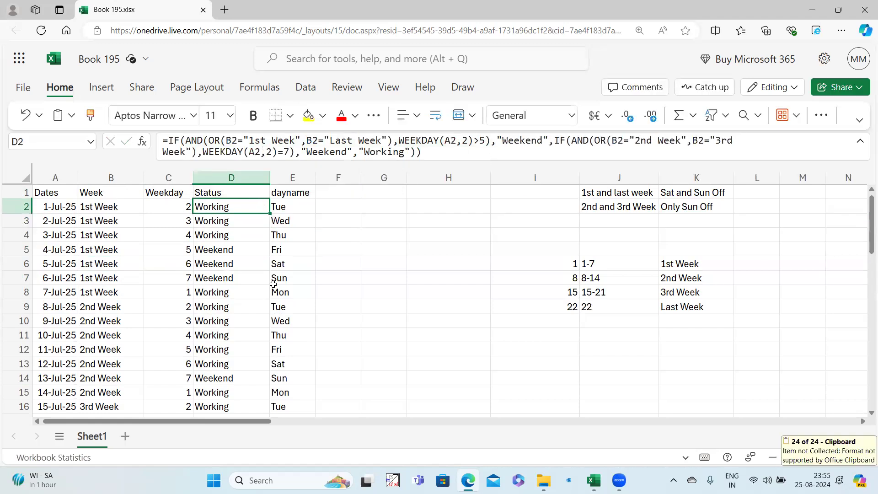
pyautogui.moveTo(270, 213); pyautogui.dragTo(239, 268)
pyautogui.scroll(9, 235, 259)
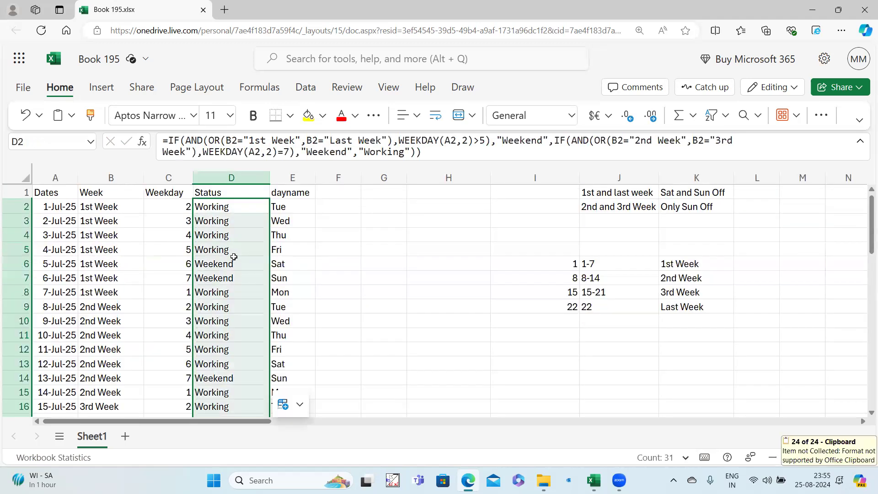
pyautogui.click(225, 197)
pyautogui.hotkey('ctrl', 'shift', 'l')
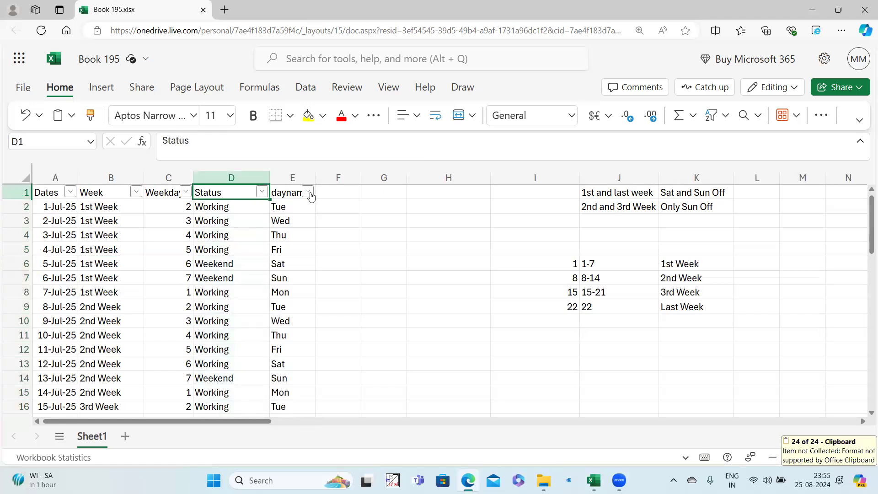
# Try a weekday-only dayname filter, check remaining Status values, then undo it.
pyautogui.click(310, 193)
pyautogui.click(348, 293)
pyautogui.click(349, 334)
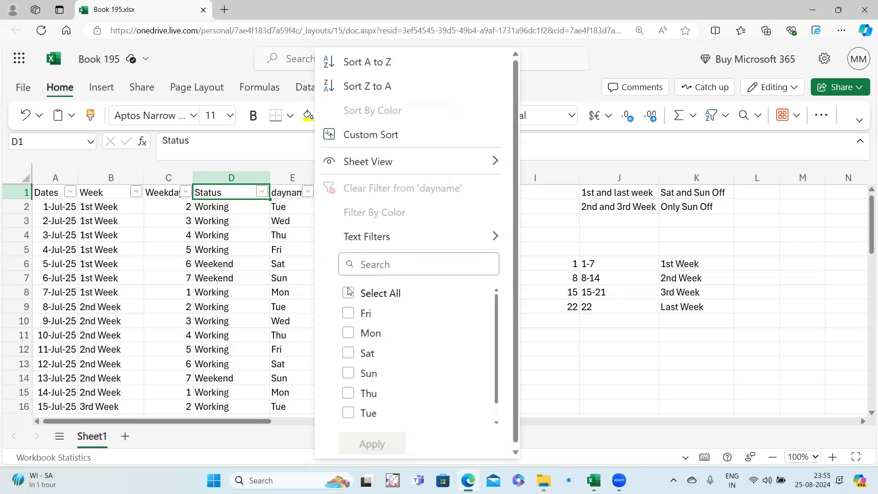
pyautogui.click(350, 292)
pyautogui.click(349, 354)
pyautogui.click(349, 373)
pyautogui.click(373, 447)
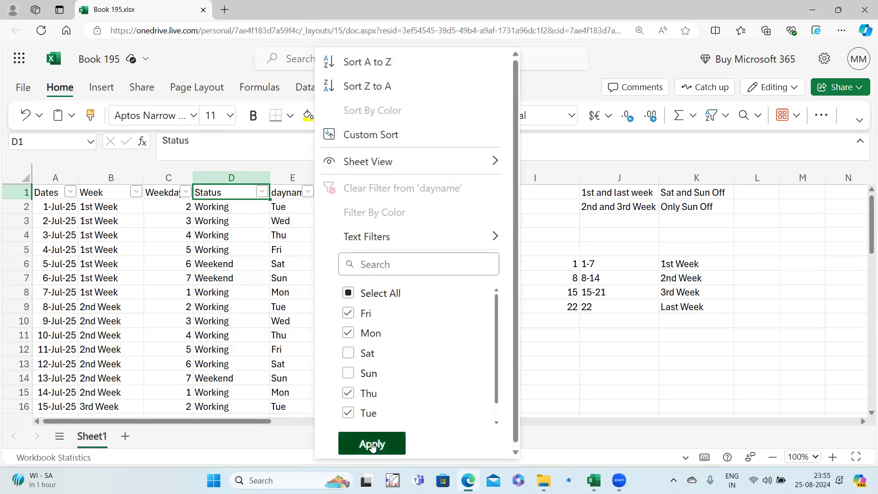
pyautogui.click(261, 192)
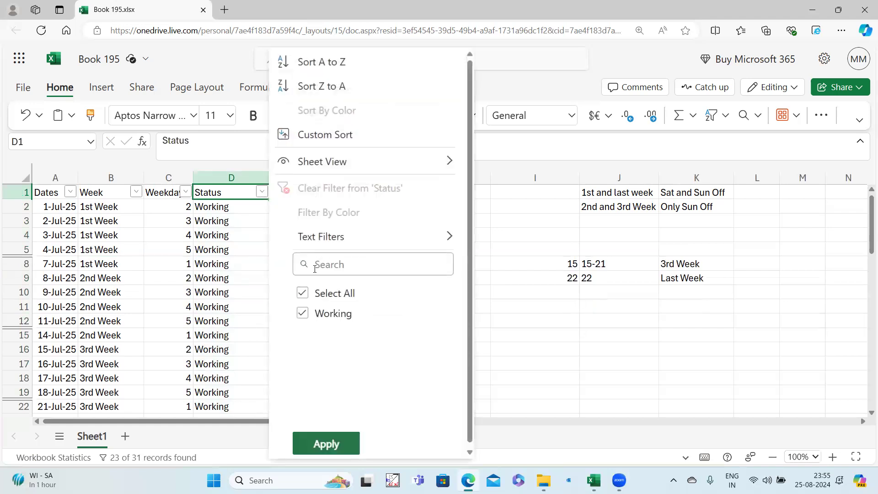
pyautogui.click(195, 253)
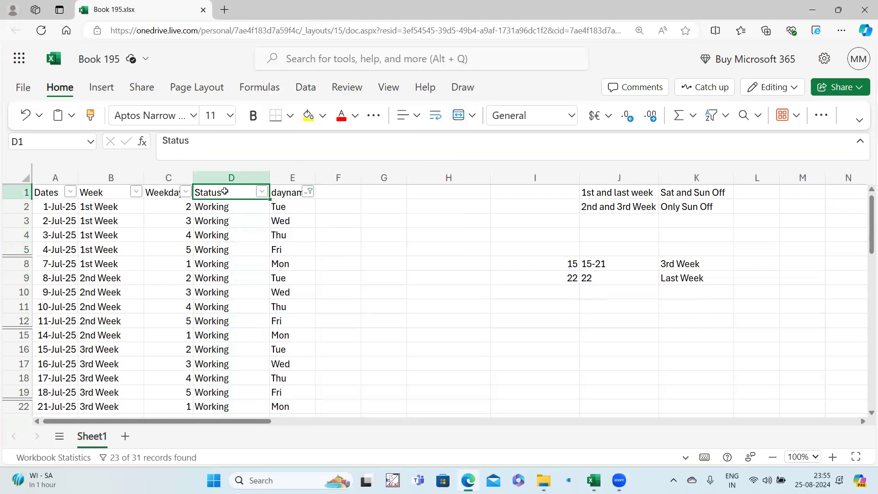
pyautogui.hotkey('ctrl', 'z')
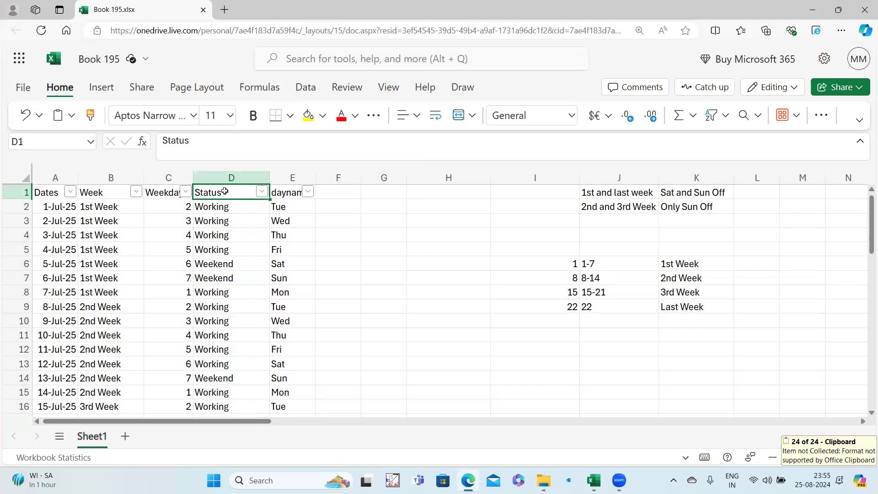
# Filter to 1st Week and Last Week rows with Weekend status.
pyautogui.click(136, 191)
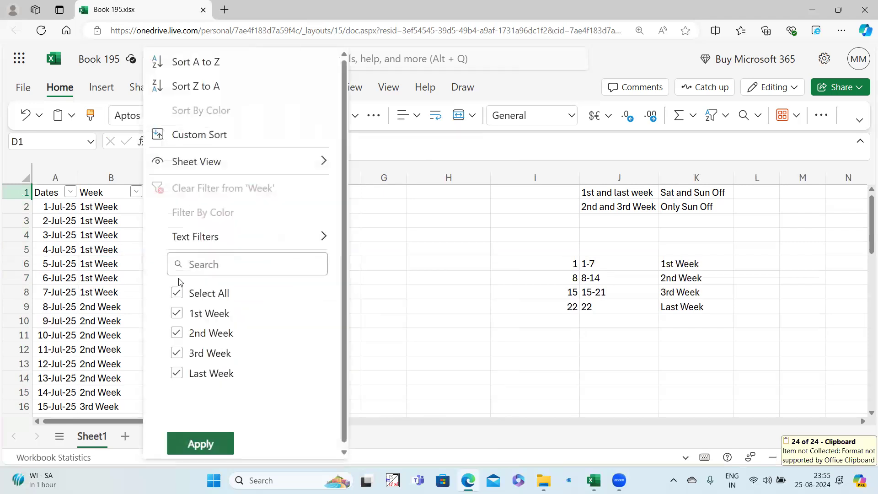
pyautogui.click(177, 293)
pyautogui.click(176, 313)
pyautogui.click(176, 373)
pyautogui.click(208, 441)
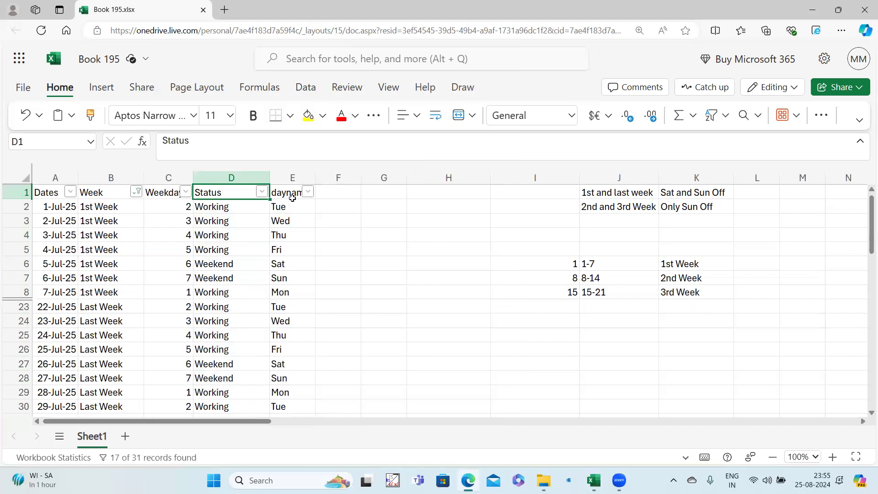
pyautogui.click(262, 192)
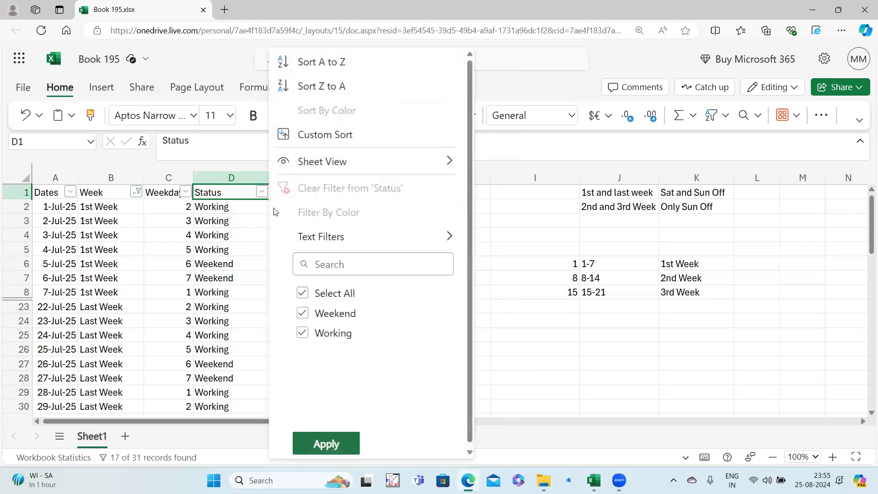
pyautogui.click(302, 295)
pyautogui.click(301, 313)
pyautogui.click(322, 443)
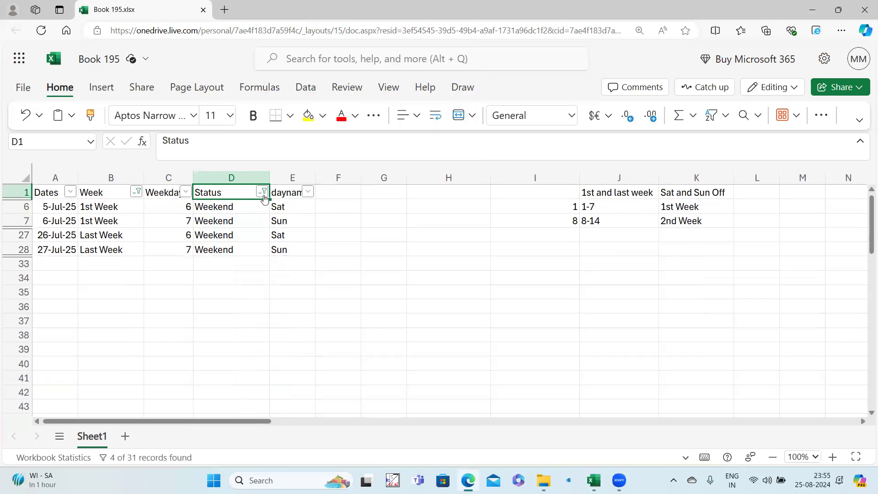
# Change the Week filter to 2nd Week and 3rd Week only.
pyautogui.click(126, 192)
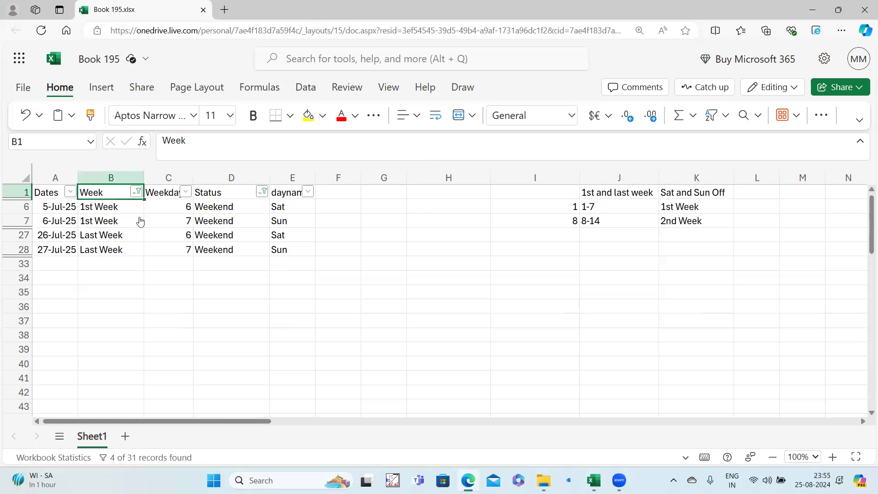
pyautogui.click(136, 191)
pyautogui.click(176, 313)
pyautogui.click(176, 373)
pyautogui.click(176, 332)
pyautogui.click(176, 352)
pyautogui.click(200, 443)
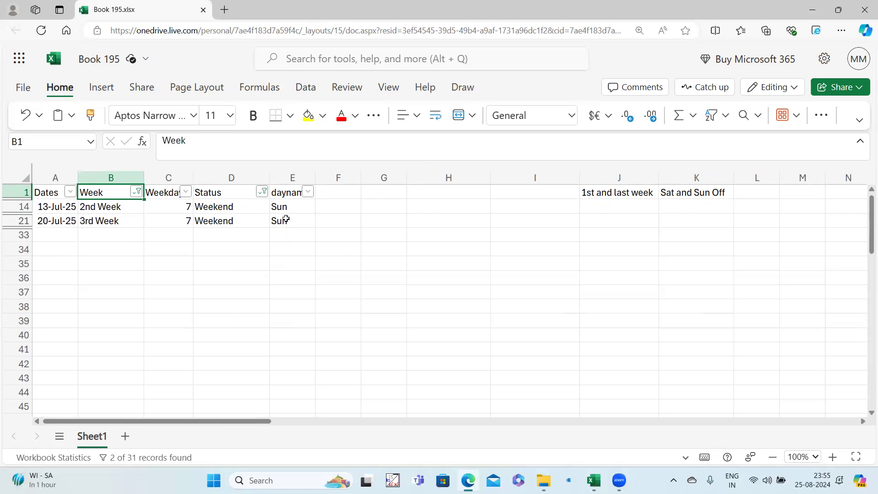
# Set the Status filter to Working and check row 13's Status and dayname.
pyautogui.click(263, 192)
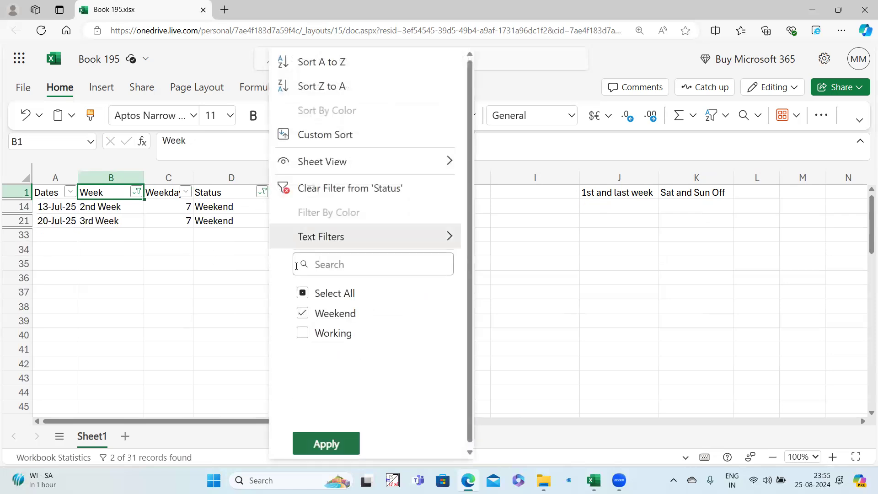
pyautogui.click(302, 332)
pyautogui.click(302, 313)
pyautogui.click(344, 449)
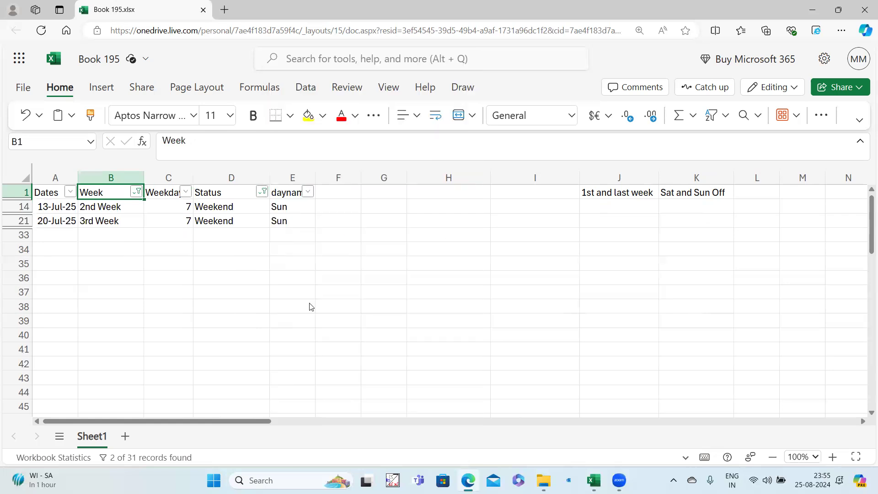
pyautogui.click(290, 263)
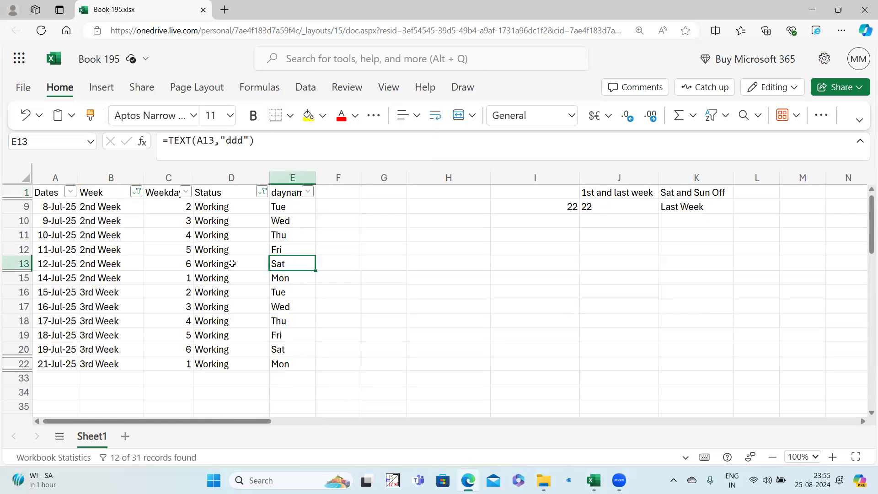
pyautogui.click(231, 264)
pyautogui.click(221, 192)
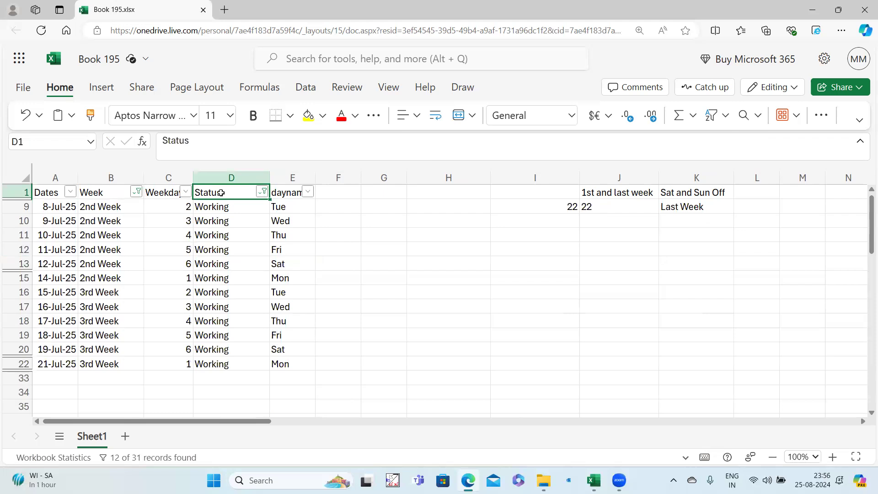
# Clear the filters and copy D2's Status formula text from the formula bar.
pyautogui.hotkey('ctrl', 'shift', 'l')
pyautogui.click(218, 207)
pyautogui.moveTo(170, 140); pyautogui.dragTo(443, 152)
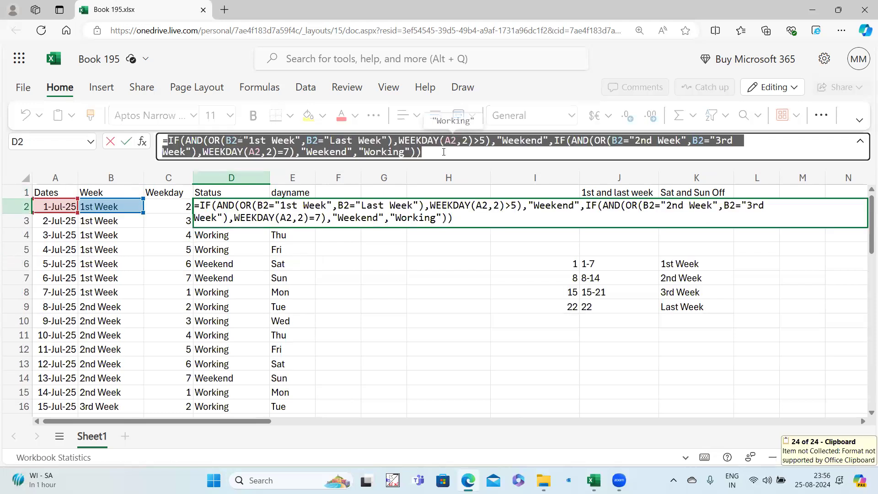
pyautogui.hotkey('ctrl', 'c')
pyautogui.press('Escape')
# Paste the Status formula text into F12 and check it.
pyautogui.click(343, 354)
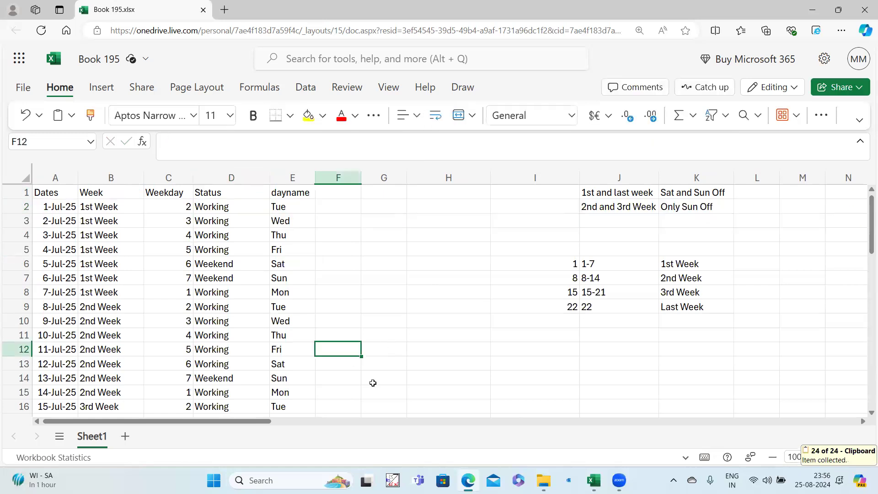
pyautogui.hotkey('ctrl', 'v')
pyautogui.click(343, 390)
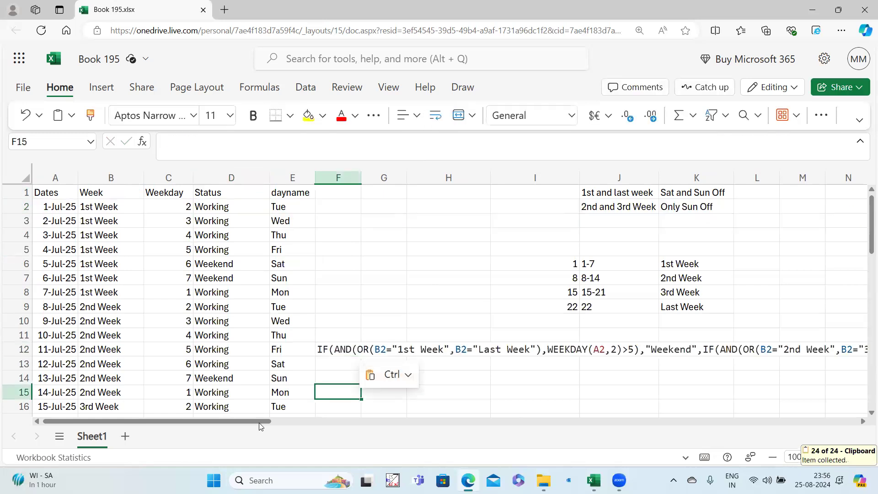
pyautogui.click(327, 355)
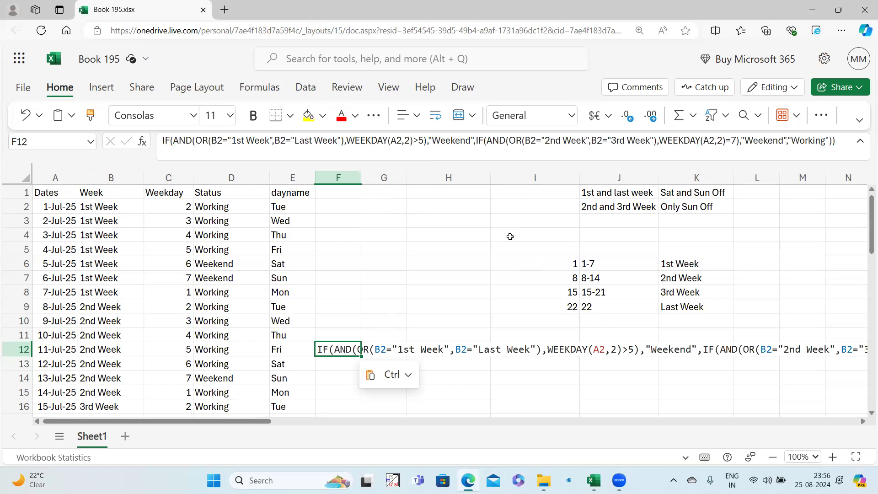
pyautogui.moveTo(615, 192); pyautogui.dragTo(655, 207)
pyautogui.click(573, 260)
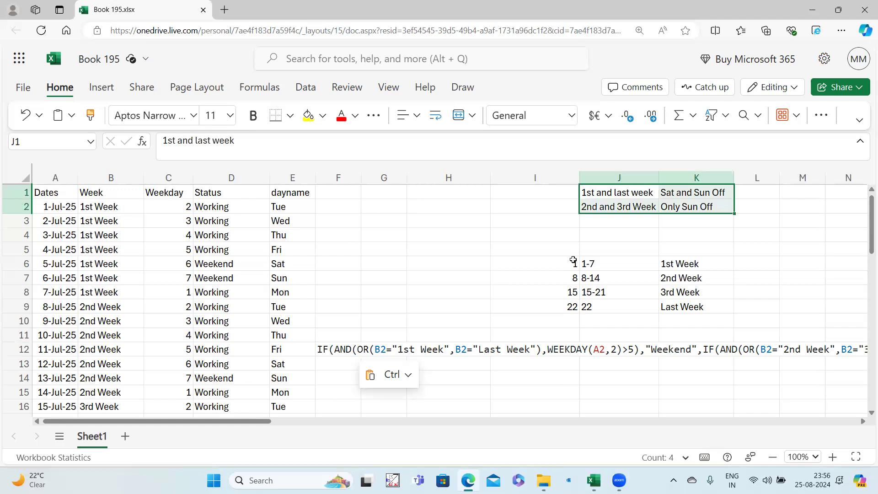
pyautogui.moveTo(573, 260); pyautogui.dragTo(659, 304)
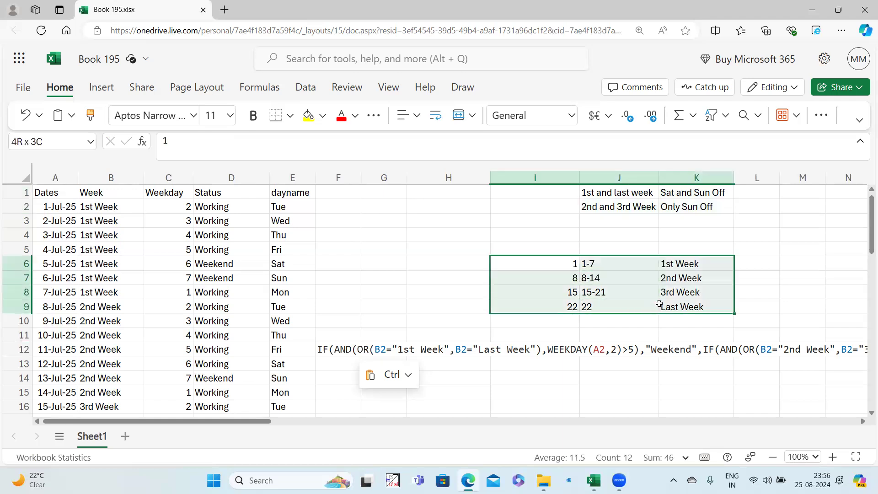
pyautogui.click(346, 350)
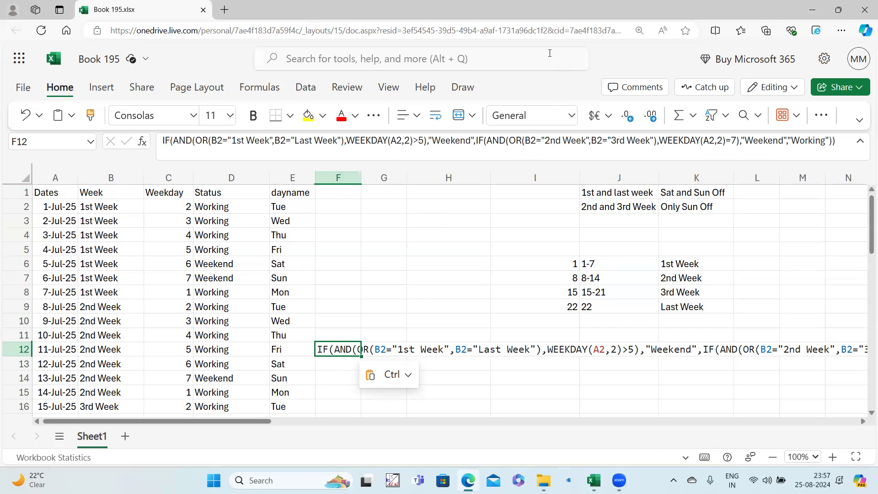
pyautogui.press('Escape')
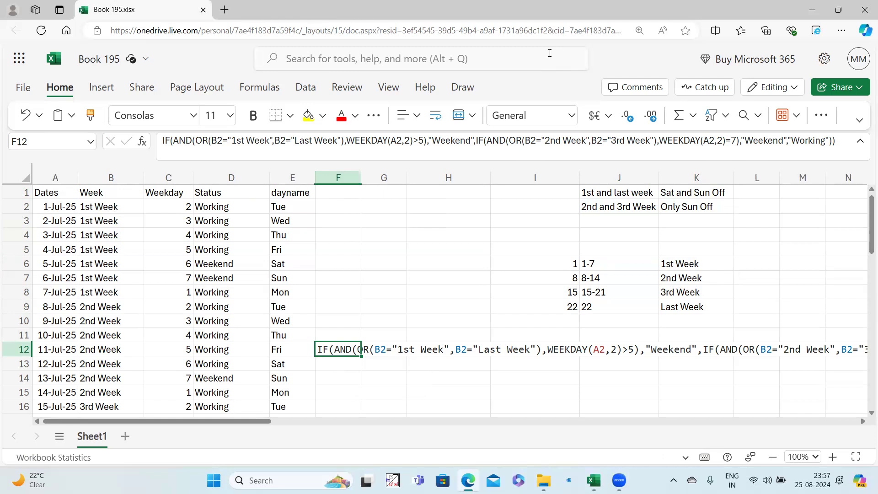